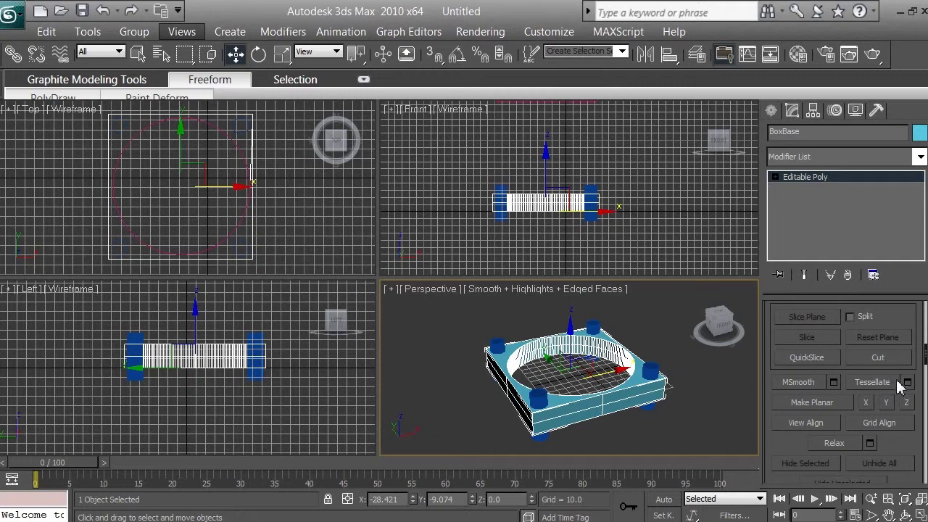
Try a Tessellate modifier on the BoxBase and delete it from the modifier stack.
{"action": "left_click", "coordinate": [922, 158]}
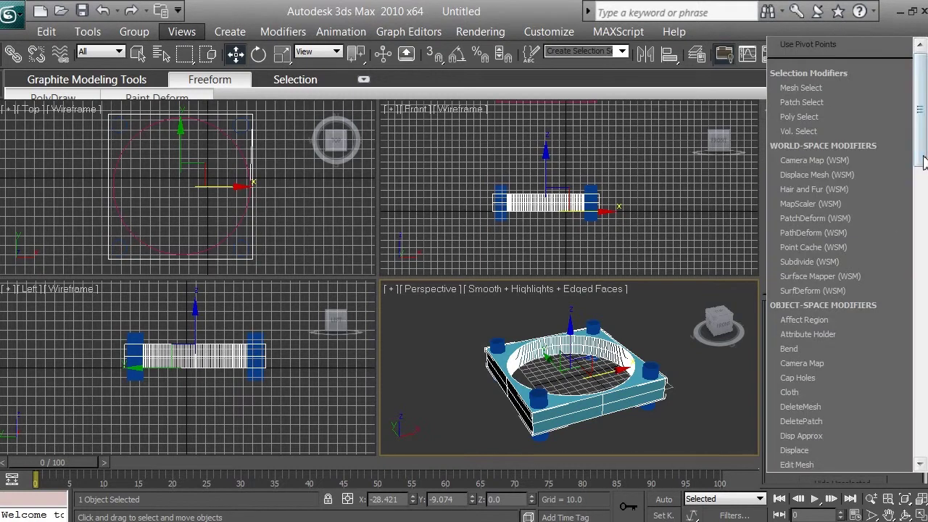
{"action": "left_click_drag", "start_coordinate": [923, 158], "coordinate": [925, 408]}
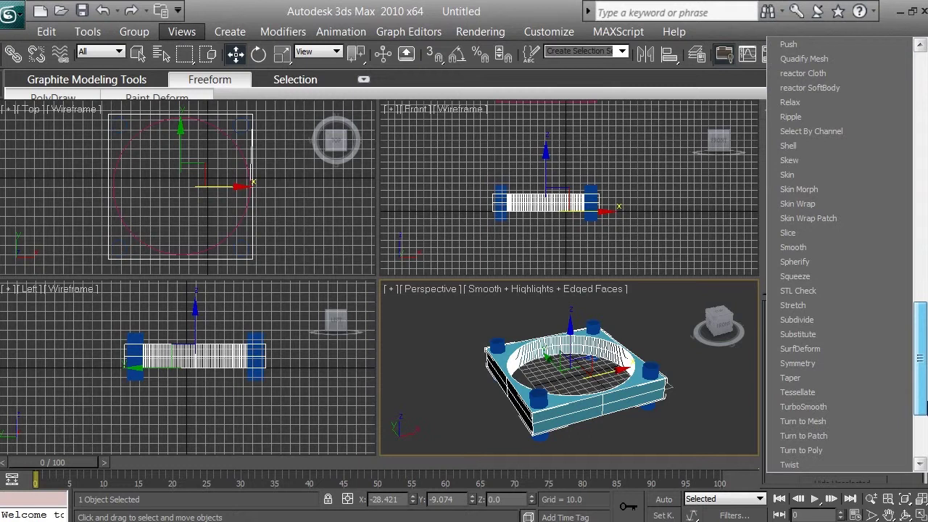
{"action": "left_click", "coordinate": [847, 396]}
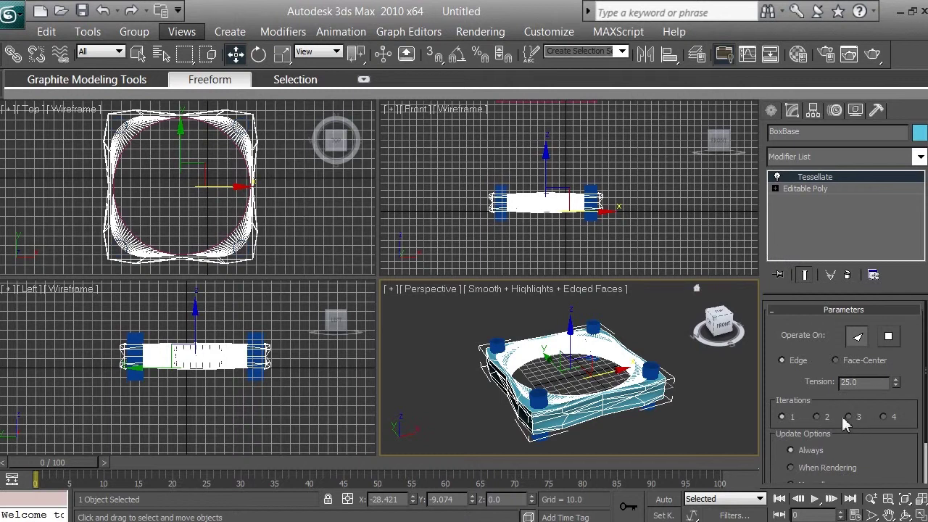
{"action": "right_click", "coordinate": [836, 181]}
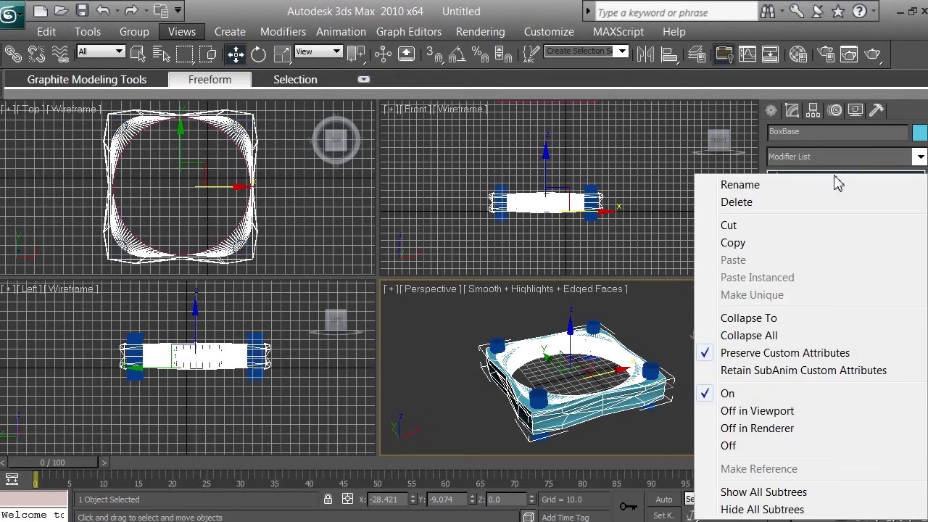
{"action": "left_click", "coordinate": [754, 206]}
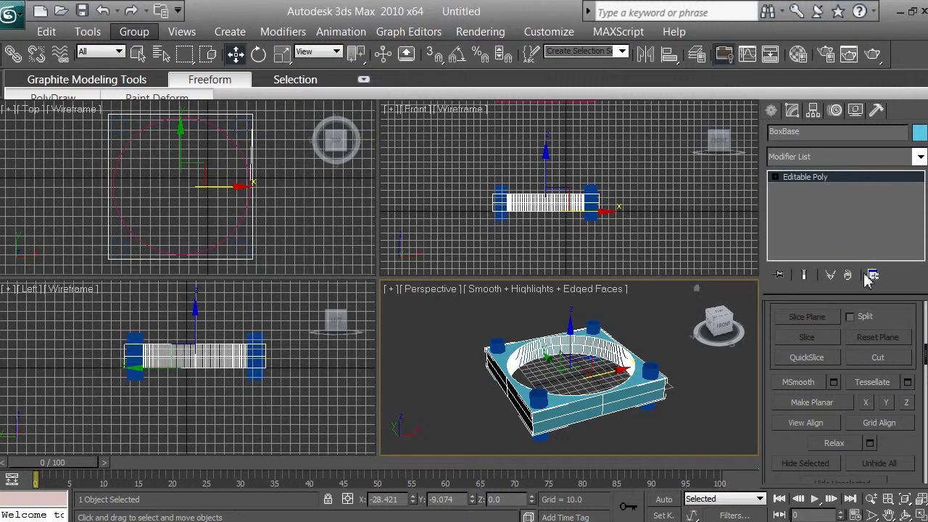
Tessellate the BoxBase editable poly by edge with a tension of 0.
{"action": "left_click", "coordinate": [909, 384]}
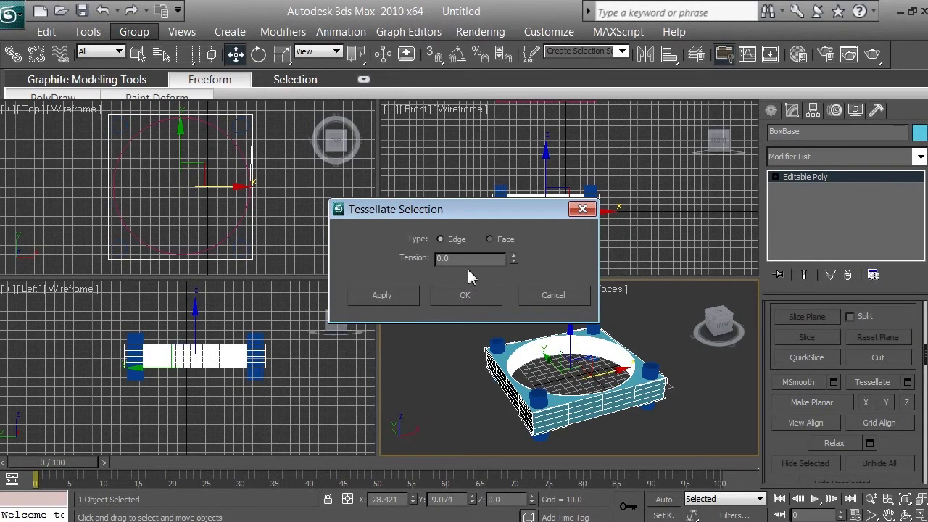
{"action": "left_click", "coordinate": [467, 298]}
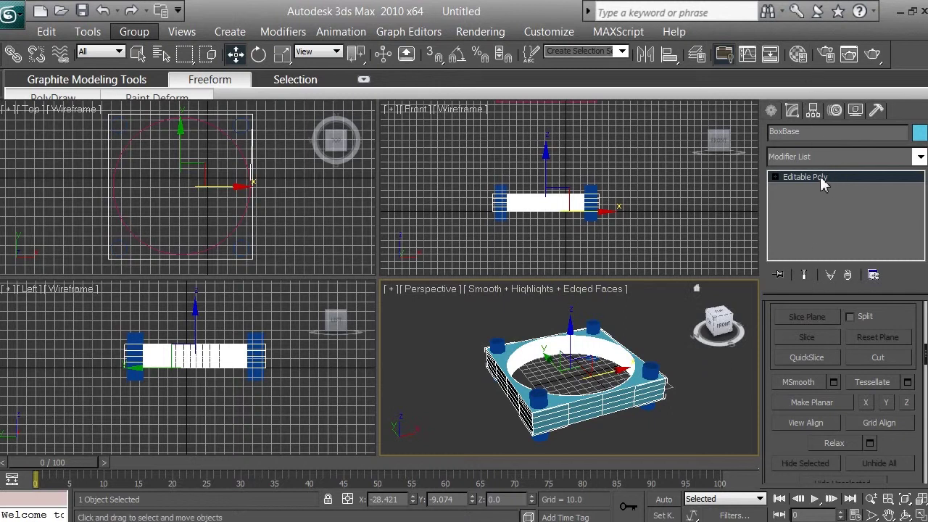
Subtract the lower-right corner cylinder (Top view) from the BoxBase with Boolean Subtraction (A-B) and convert the result to Editable Poly.
{"action": "left_click", "coordinate": [770, 112]}
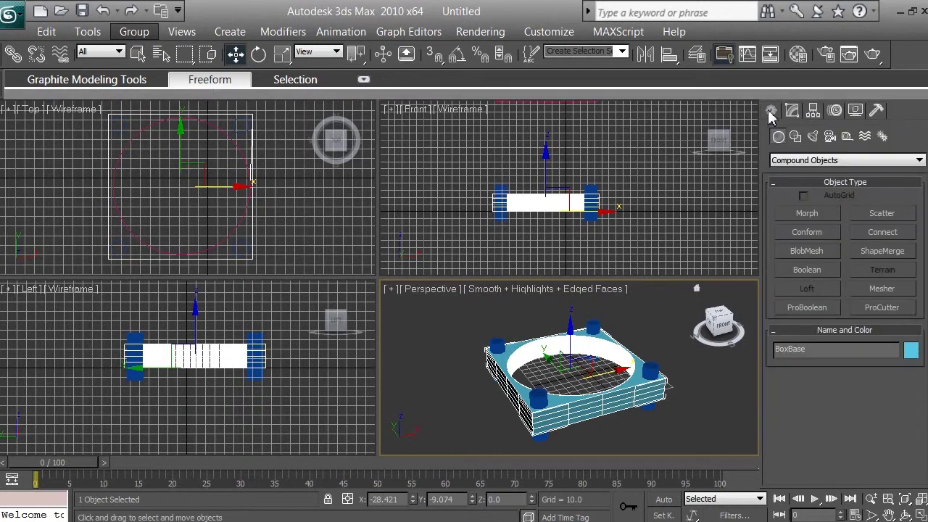
{"action": "left_click", "coordinate": [815, 271]}
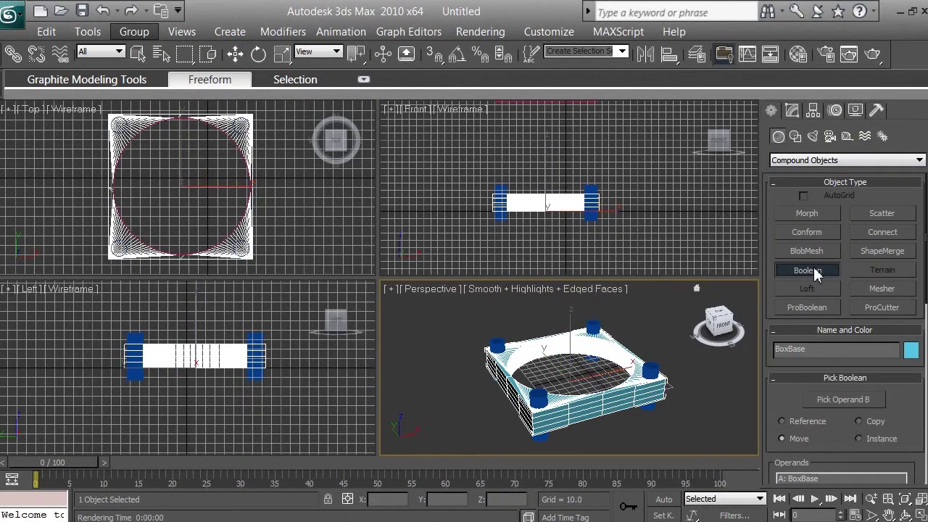
{"action": "left_click", "coordinate": [853, 399]}
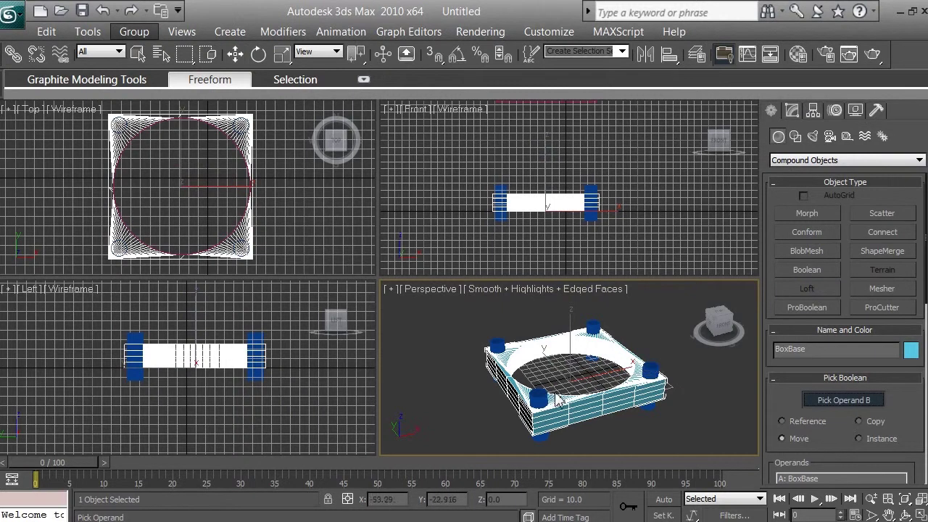
{"action": "left_click", "coordinate": [651, 371]}
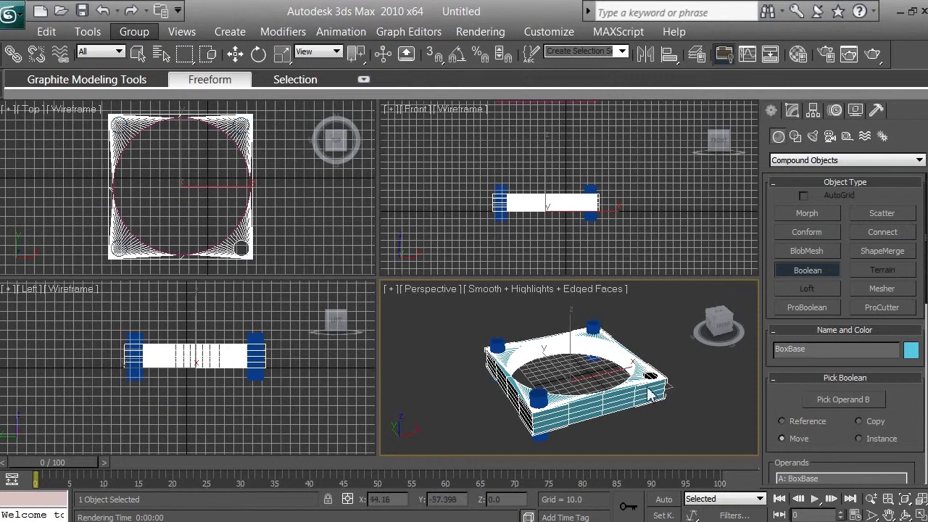
{"action": "scroll", "coordinate": [925, 300], "scroll_direction": "down", "scroll_amount": 1}
{"action": "left_click_drag", "start_coordinate": [925, 300], "coordinate": [926, 421]}
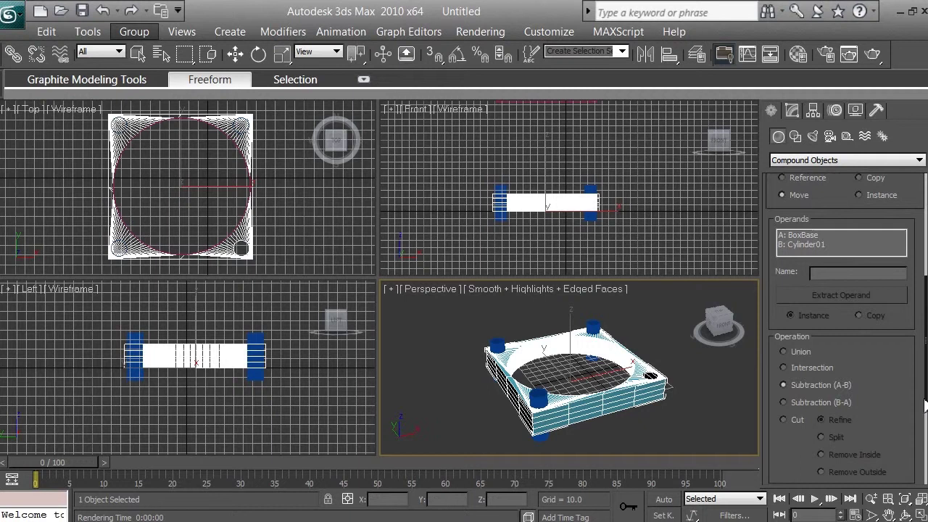
{"action": "left_click_drag", "start_coordinate": [926, 408], "coordinate": [926, 288]}
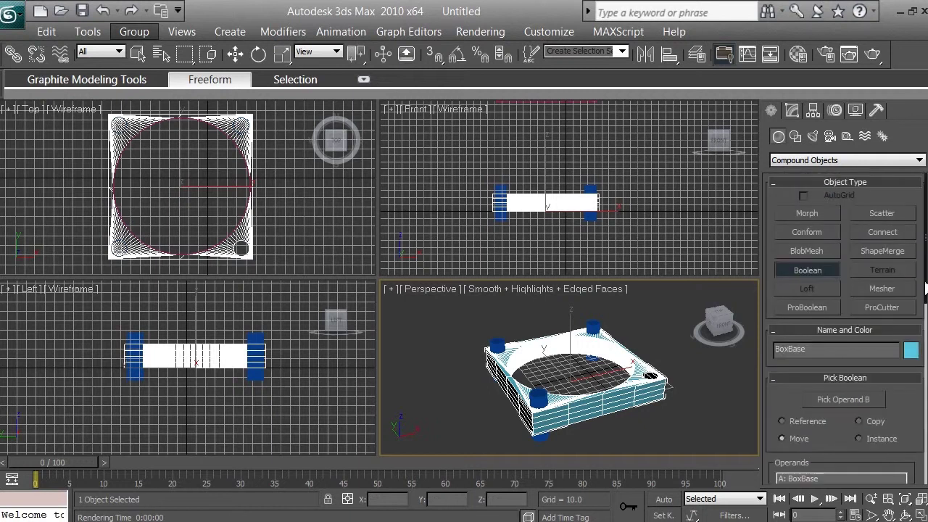
{"action": "left_click", "coordinate": [796, 111]}
{"action": "right_click", "coordinate": [805, 177]}
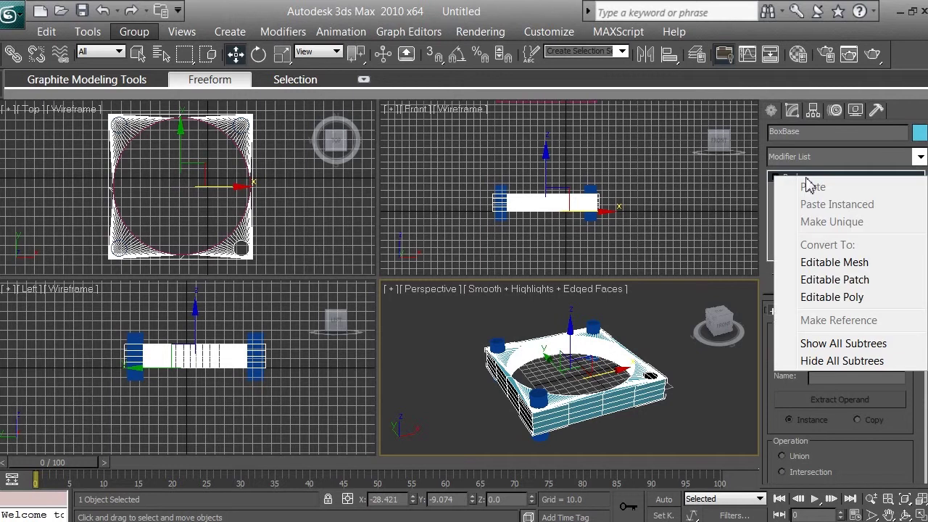
{"action": "left_click", "coordinate": [832, 297]}
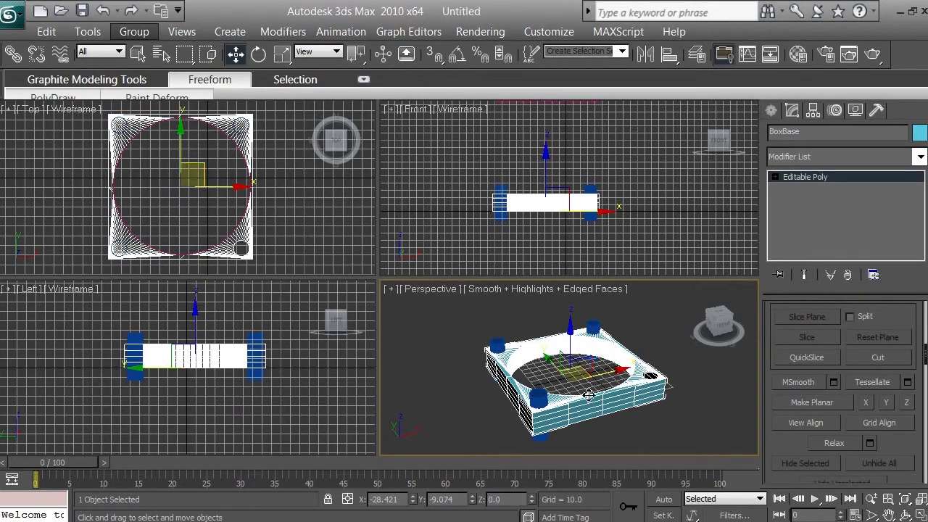
Subtract the lower-left corner cylinder (Top view) from the BoxBase with a Boolean compound object and convert it to Editable Poly.
{"action": "left_click", "coordinate": [773, 113]}
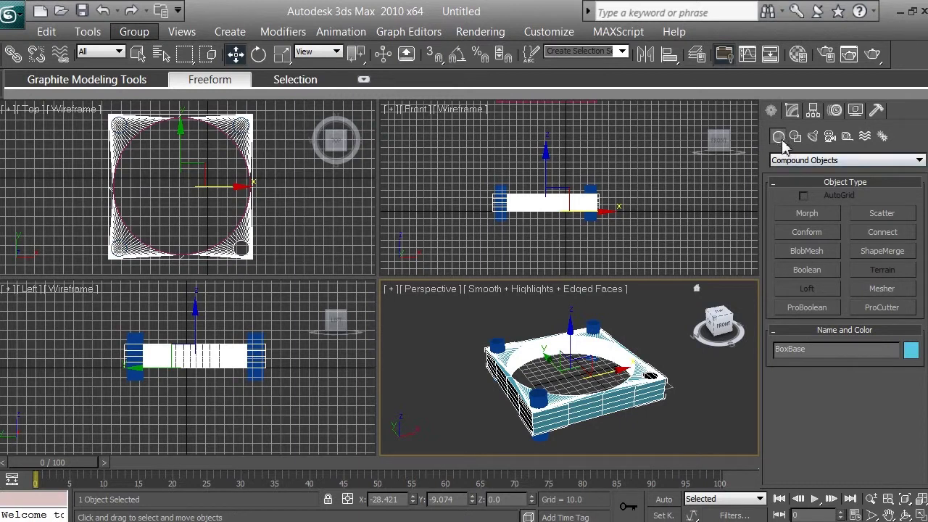
{"action": "left_click", "coordinate": [794, 160]}
{"action": "left_click", "coordinate": [809, 272]}
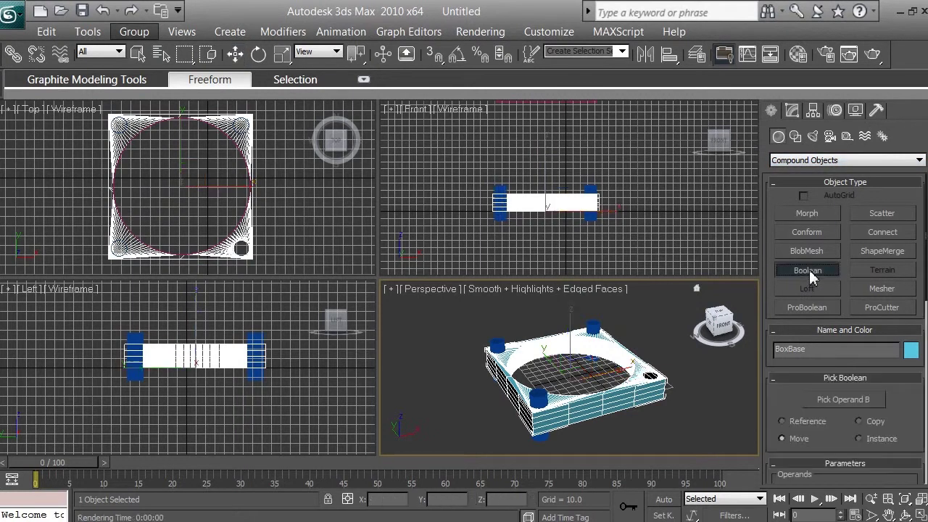
{"action": "left_click", "coordinate": [847, 398]}
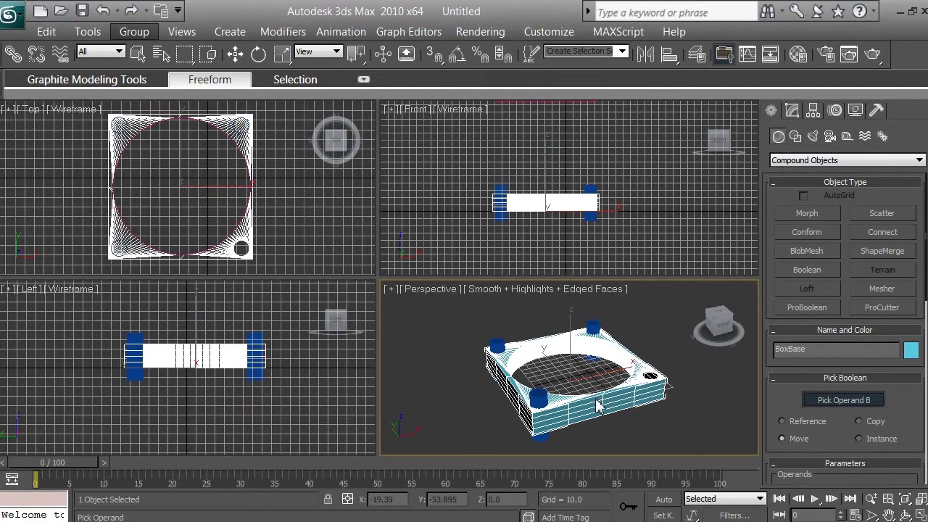
{"action": "left_click", "coordinate": [539, 398]}
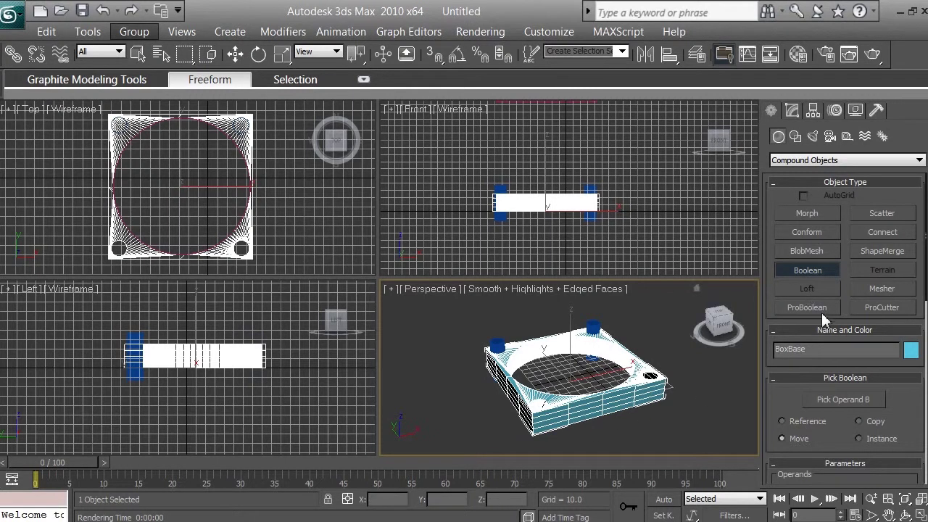
{"action": "left_click", "coordinate": [793, 111]}
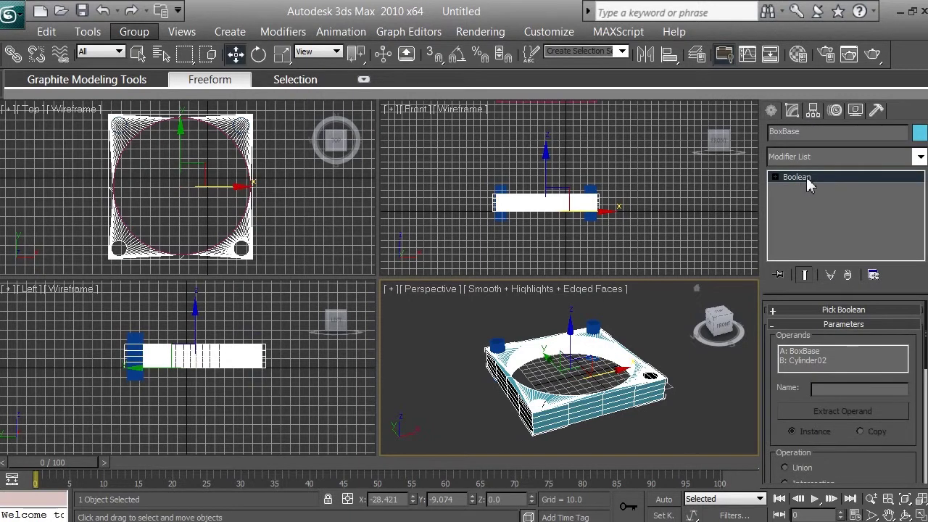
{"action": "right_click", "coordinate": [803, 177]}
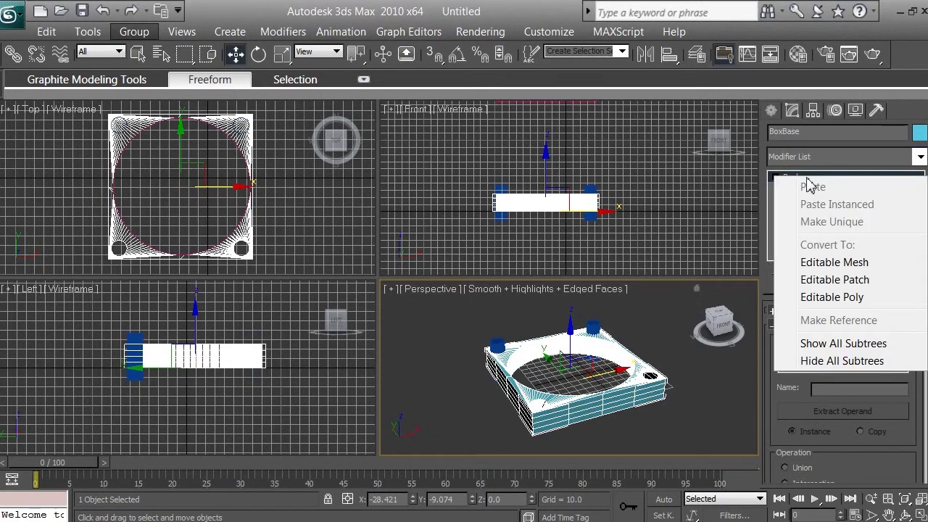
{"action": "left_click", "coordinate": [841, 299]}
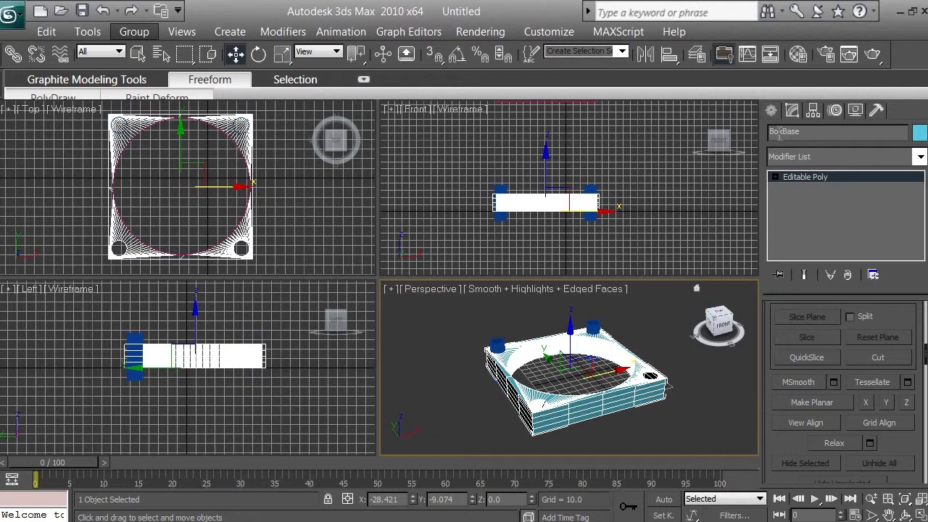
Subtract the upper-left corner cylinder (Top view) from the BoxBase with a Boolean compound object and convert it to Editable Poly.
{"action": "left_click", "coordinate": [771, 112]}
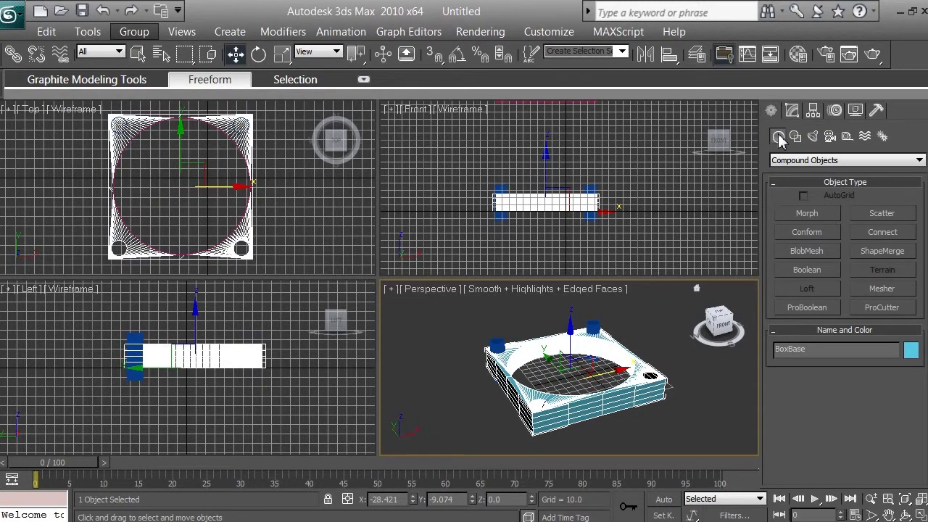
{"action": "left_click", "coordinate": [794, 160]}
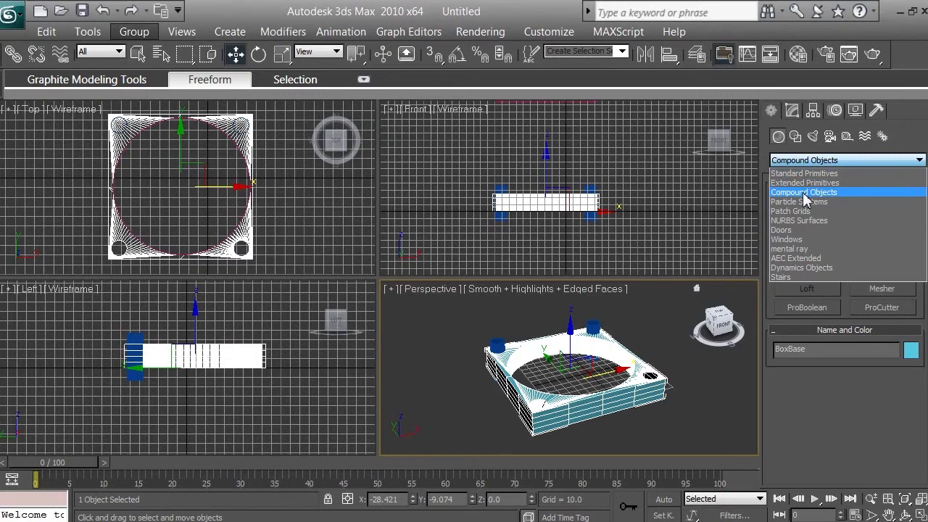
{"action": "left_click", "coordinate": [804, 193]}
{"action": "left_click", "coordinate": [813, 269]}
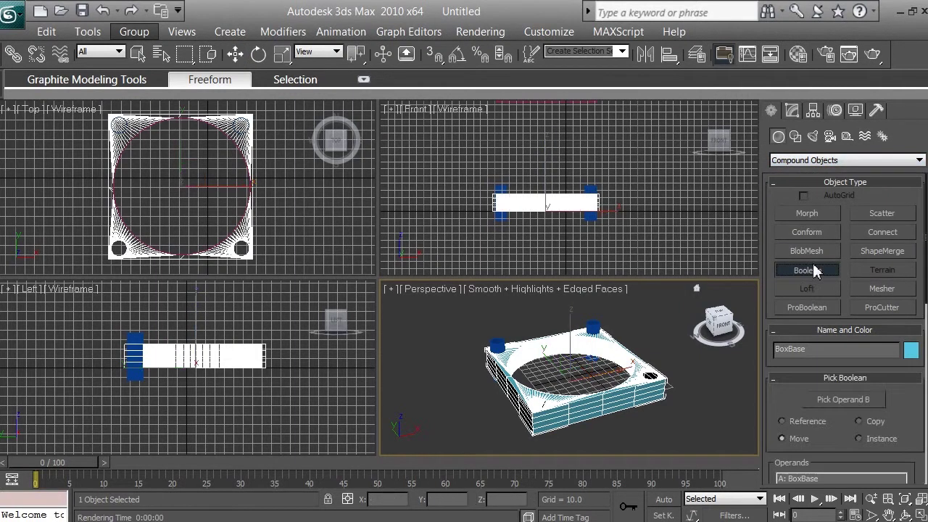
{"action": "left_click", "coordinate": [847, 399]}
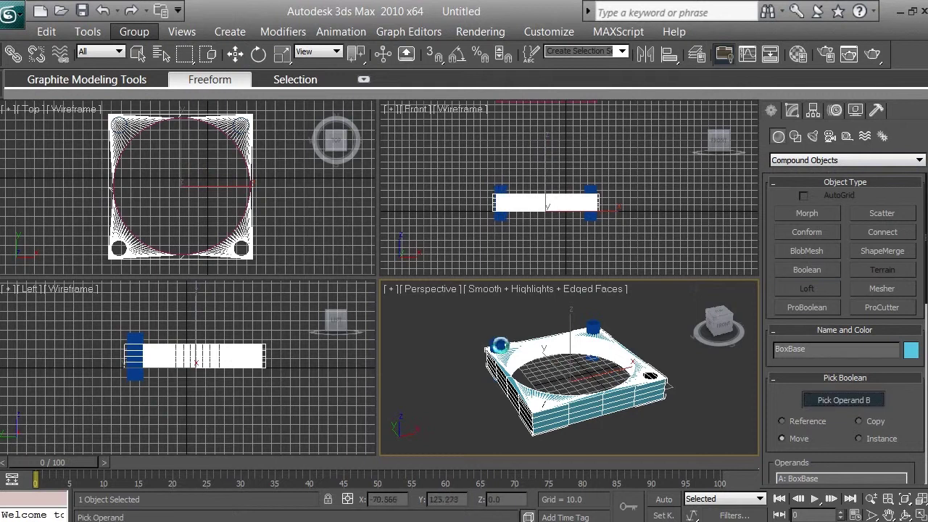
{"action": "left_click", "coordinate": [499, 346]}
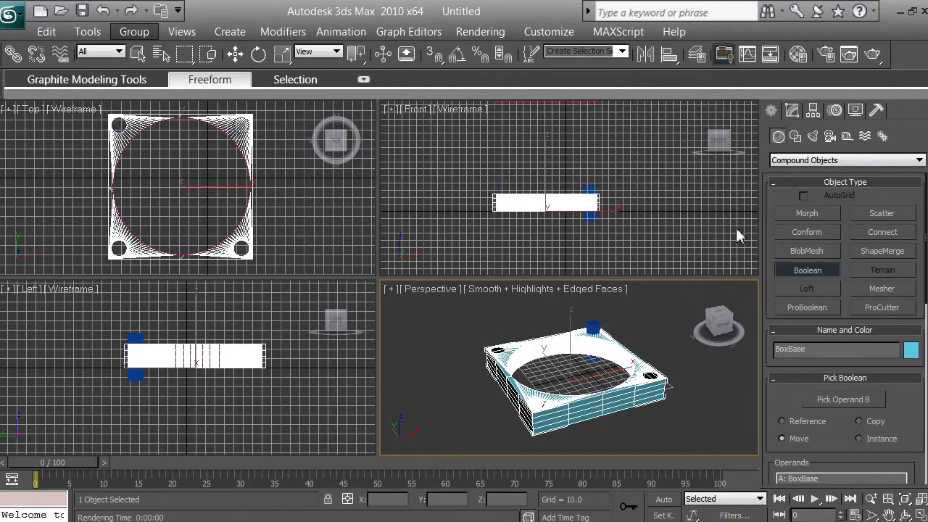
{"action": "left_click", "coordinate": [791, 109]}
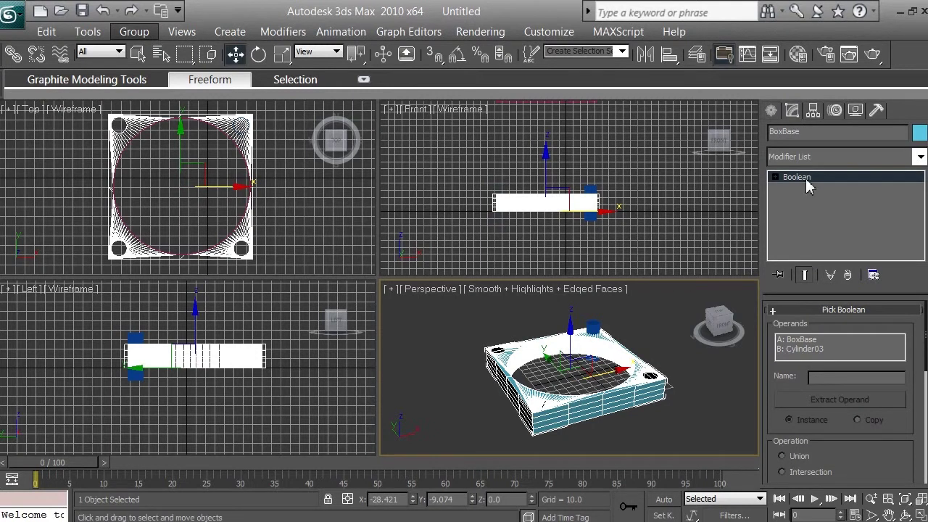
{"action": "right_click", "coordinate": [805, 178]}
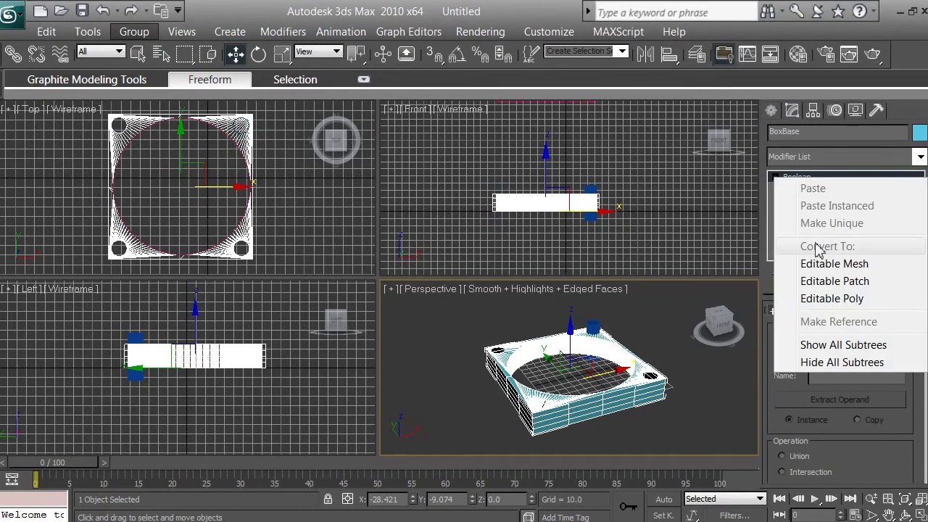
{"action": "left_click", "coordinate": [832, 299]}
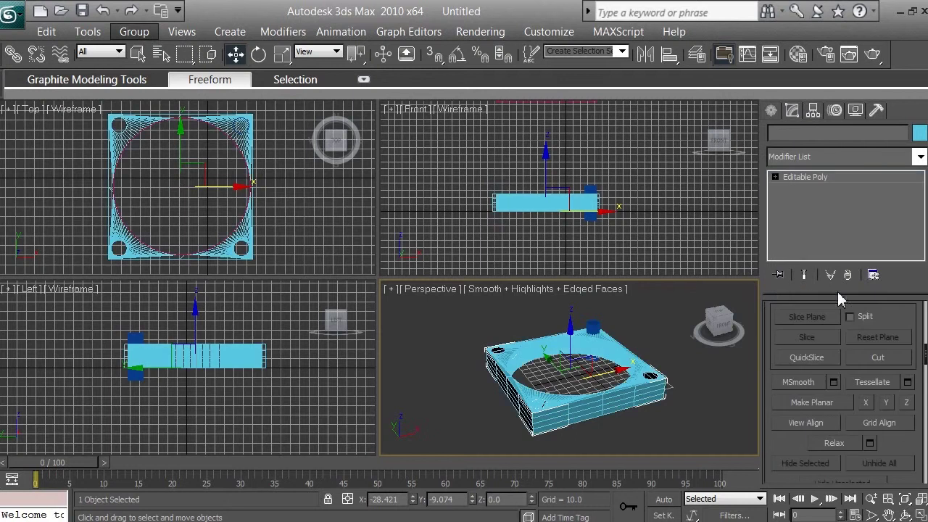
Subtract the upper-right corner cylinder (Top view) from the BoxBase with a Boolean compound object and convert the result to Editable Poly.
{"action": "left_click", "coordinate": [773, 110]}
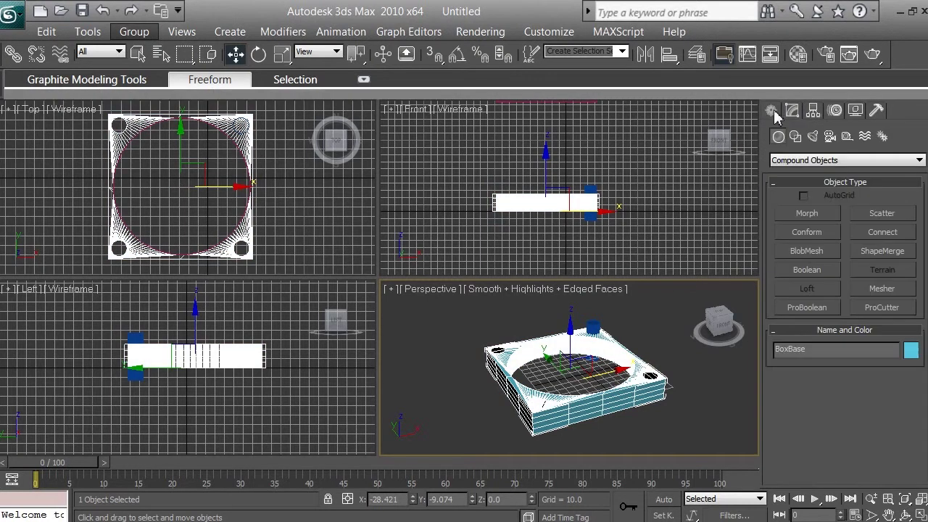
{"action": "left_click", "coordinate": [795, 161]}
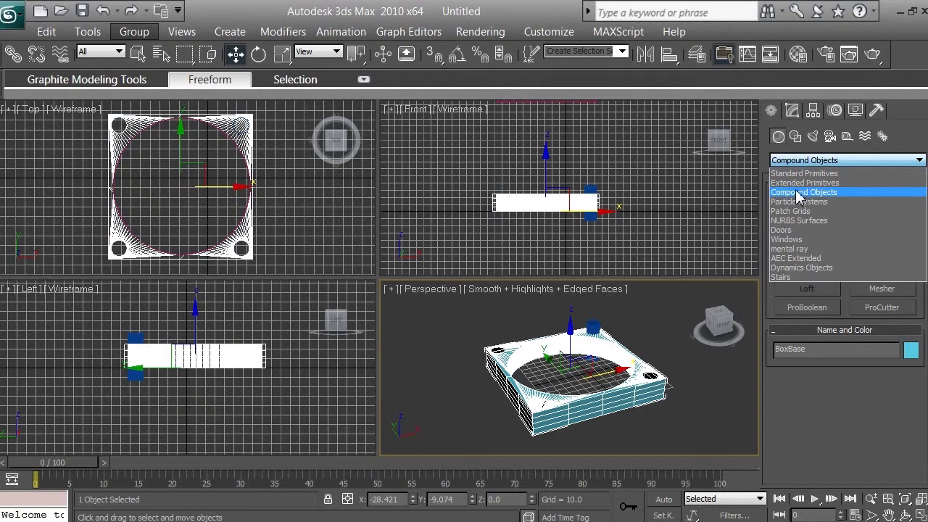
{"action": "left_click", "coordinate": [800, 192]}
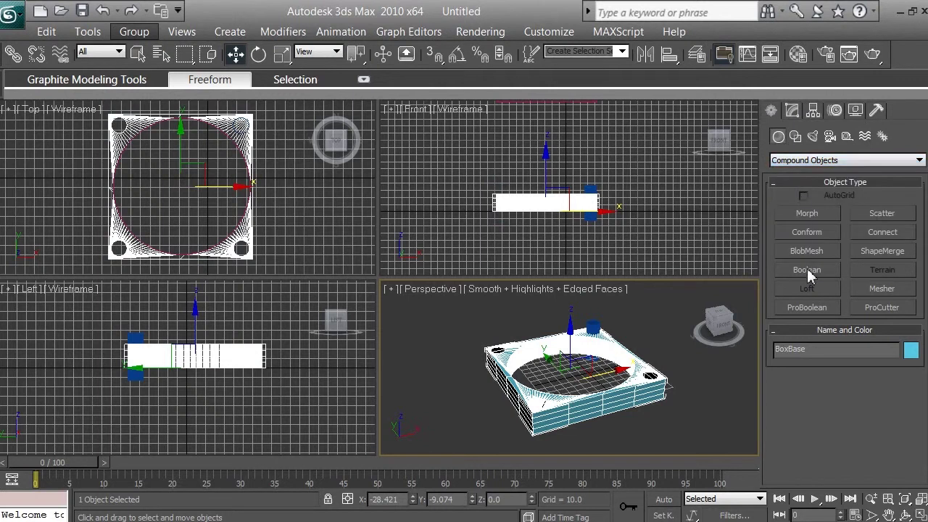
{"action": "left_click", "coordinate": [808, 270]}
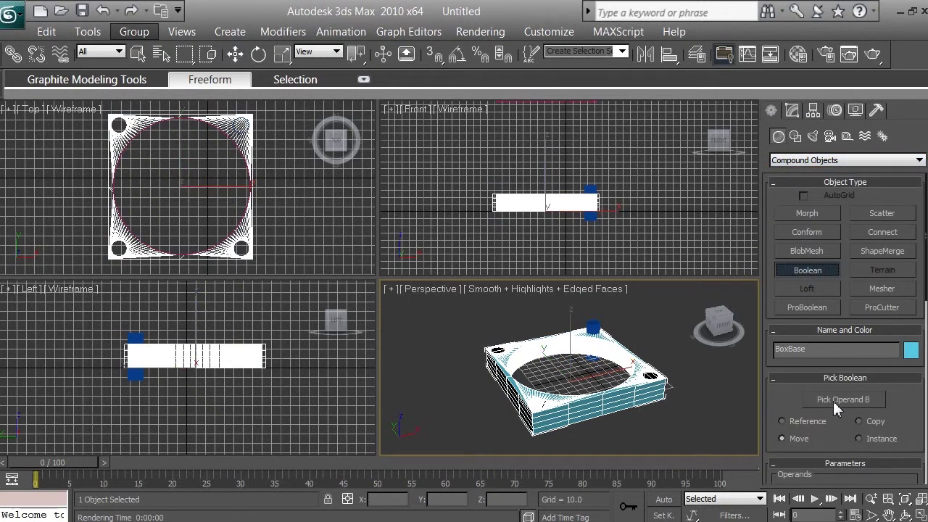
{"action": "left_click", "coordinate": [833, 401]}
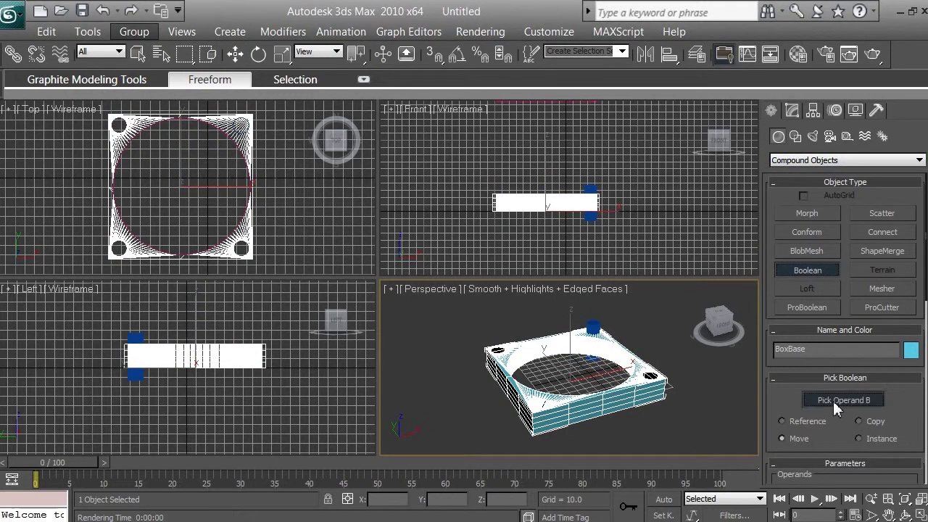
{"action": "left_click", "coordinate": [594, 327]}
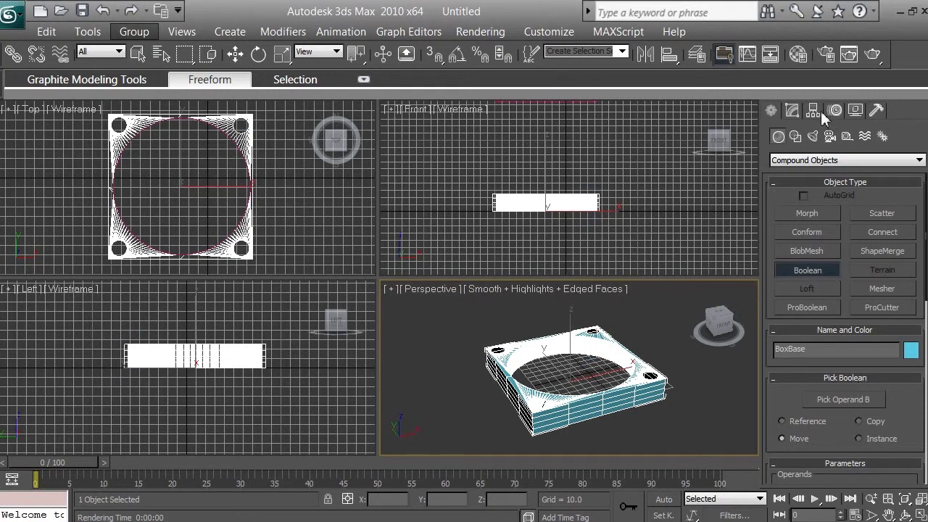
{"action": "left_click", "coordinate": [794, 110]}
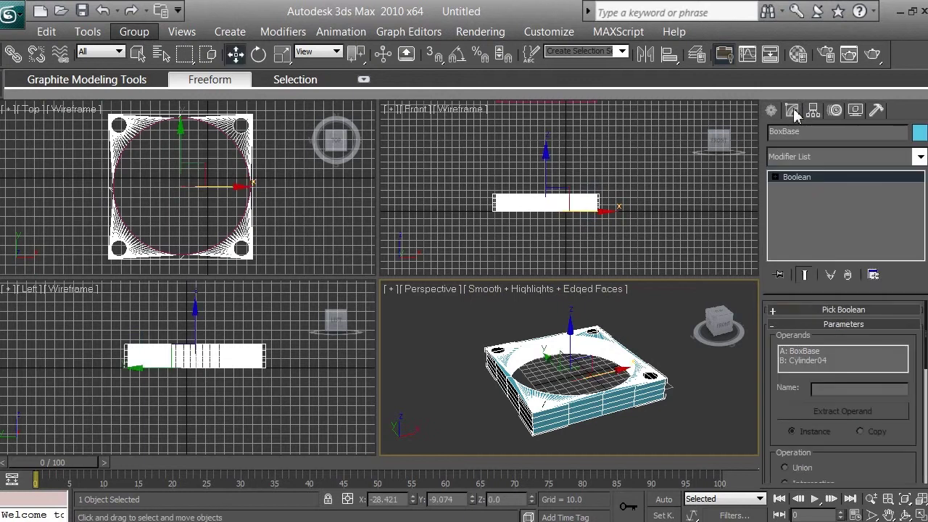
{"action": "right_click", "coordinate": [827, 182]}
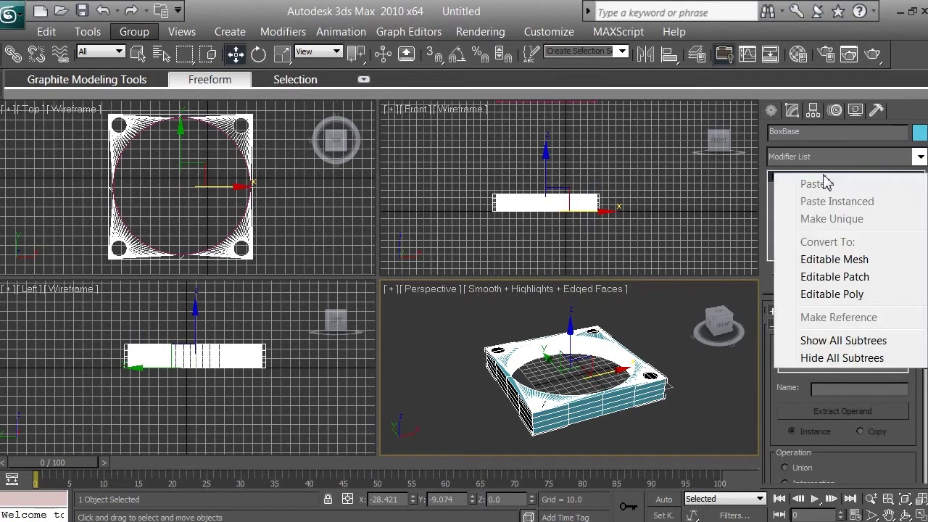
{"action": "left_click", "coordinate": [858, 296]}
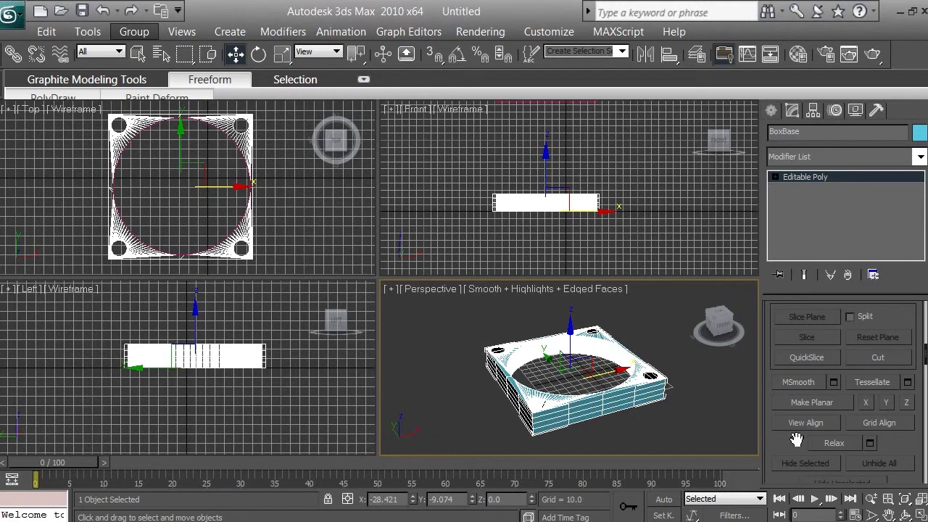
Render the Perspective view from a higher angle to inspect the frame's four corner holes, and close the rendered image.
{"action": "left_click", "coordinate": [907, 514]}
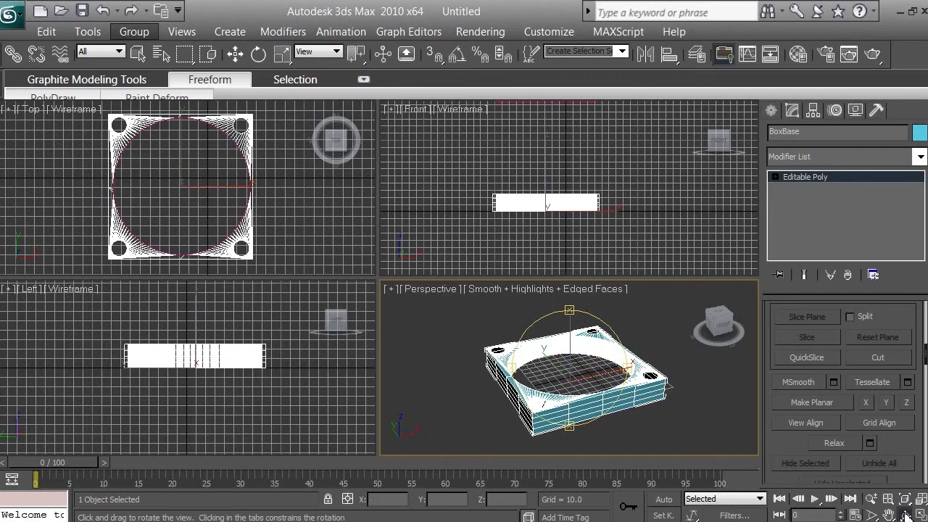
{"action": "left_click_drag", "start_coordinate": [573, 319], "coordinate": [584, 335]}
{"action": "mouse_move", "coordinate": [635, 366]}
{"action": "left_mouse_down"}
{"action": "mouse_move", "coordinate": [517, 365]}
{"action": "mouse_move", "coordinate": [674, 361]}
{"action": "mouse_move", "coordinate": [607, 375]}
{"action": "mouse_move", "coordinate": [634, 371]}
{"action": "left_mouse_up"}
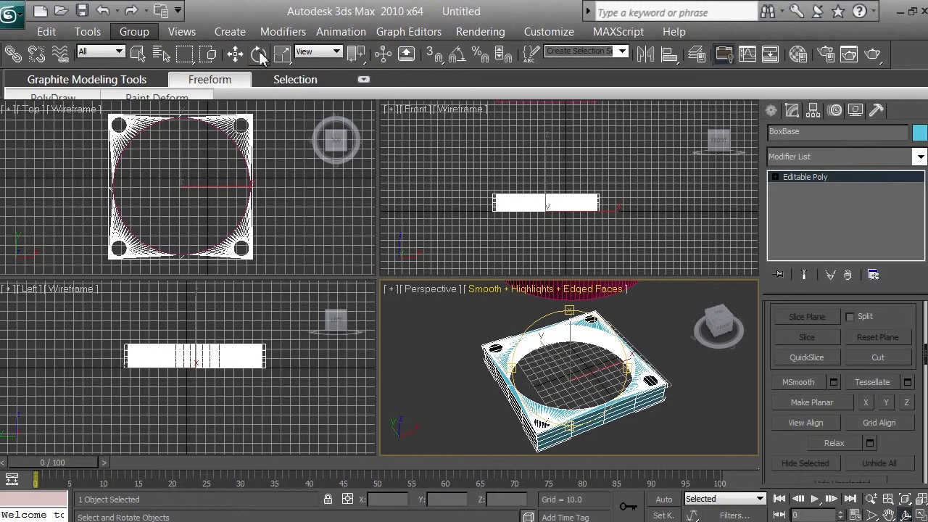
{"action": "left_click_drag", "start_coordinate": [634, 368], "coordinate": [643, 332]}
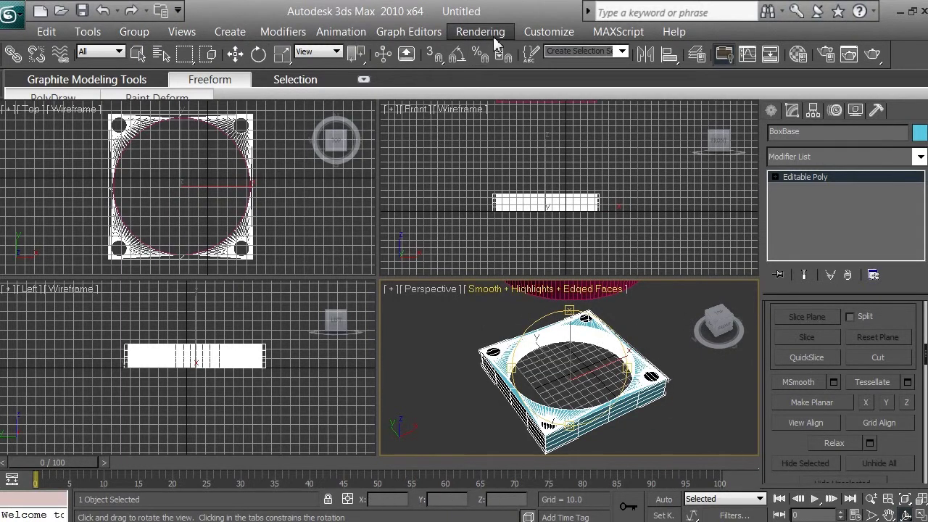
{"action": "left_click", "coordinate": [493, 37]}
{"action": "left_click", "coordinate": [551, 10]}
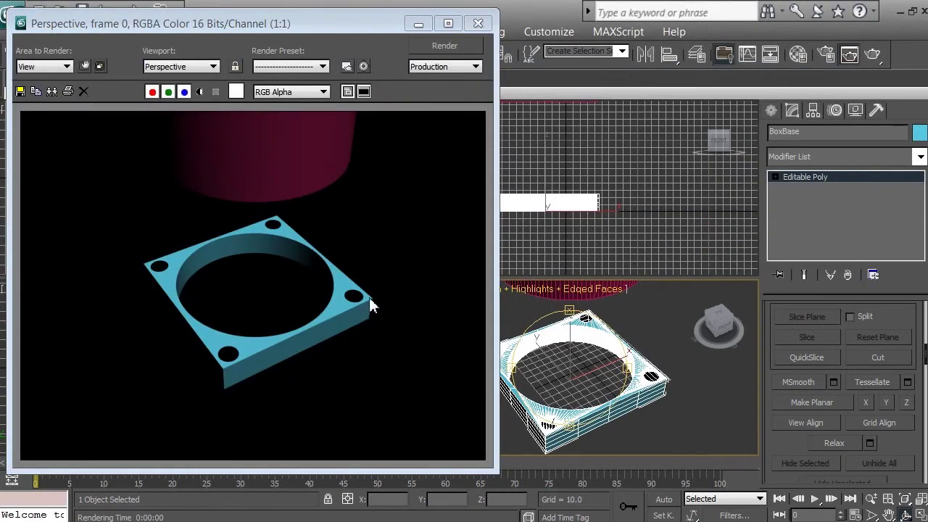
{"action": "left_click", "coordinate": [478, 26]}
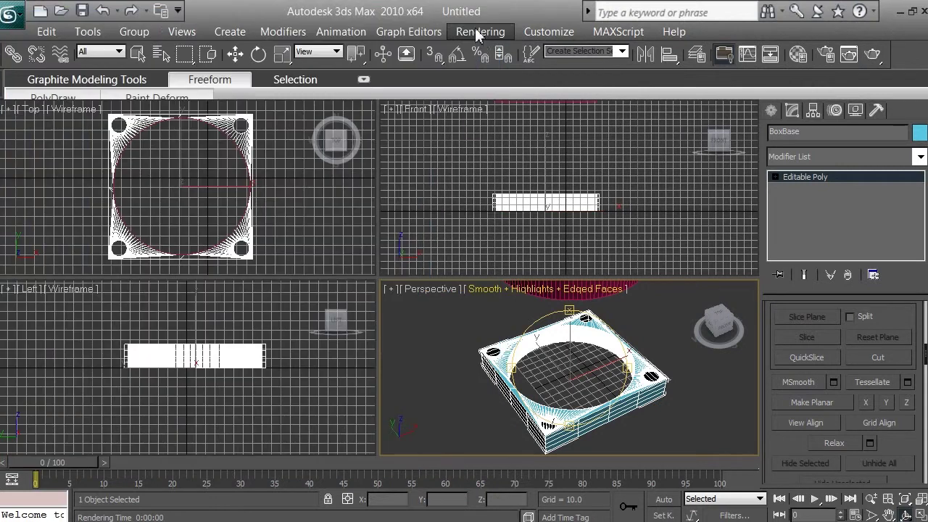
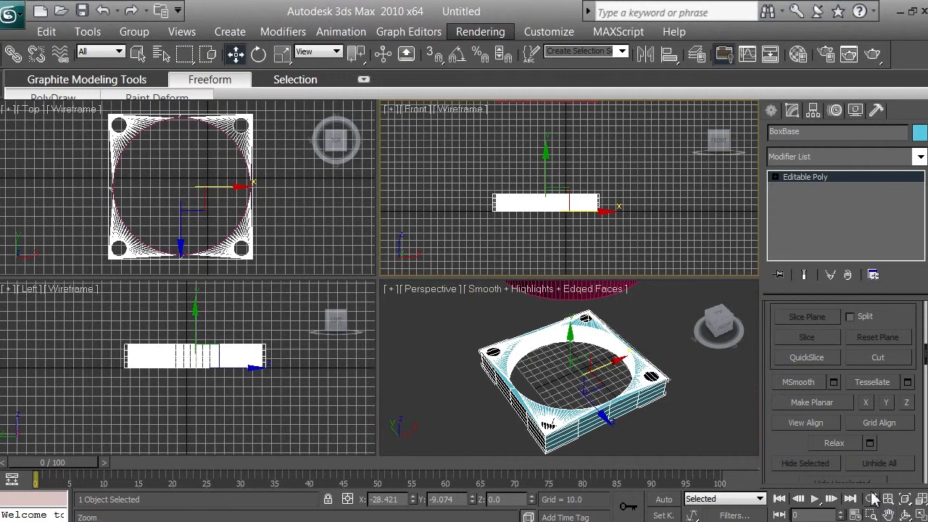
Select the BaseCylinder in the Front view and lower it vertically onto the BoxBase, to a Z position of about 85.8.
{"action": "left_click", "coordinate": [874, 499]}
{"action": "left_click_drag", "start_coordinate": [618, 182], "coordinate": [630, 228]}
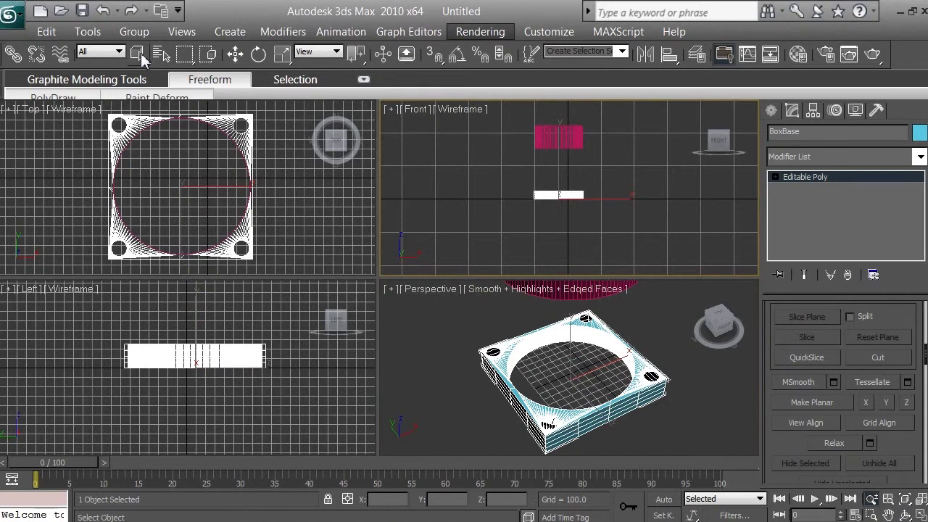
{"action": "left_click", "coordinate": [138, 55]}
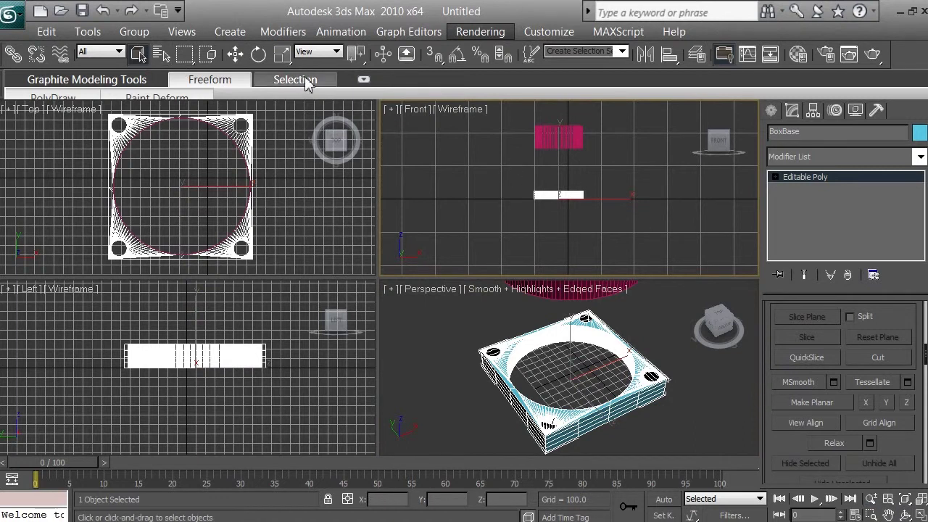
{"action": "left_click", "coordinate": [574, 137]}
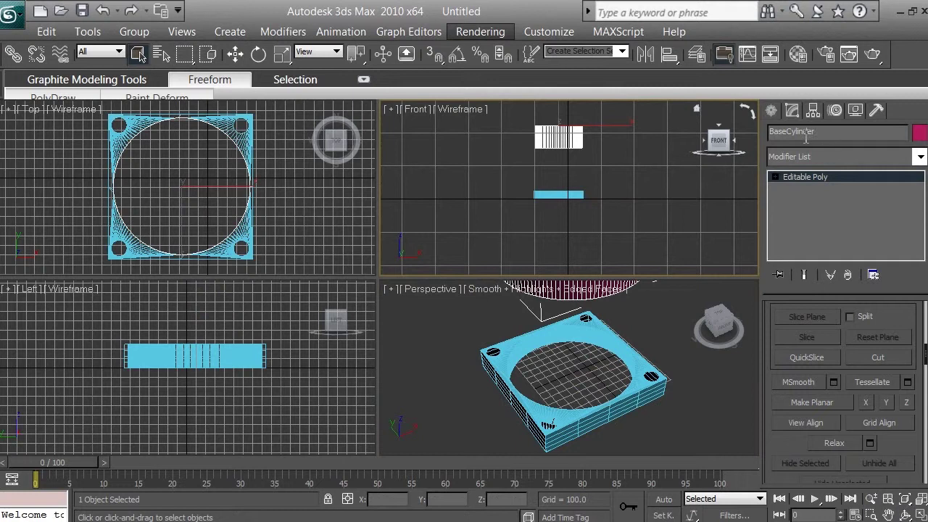
{"action": "left_click", "coordinate": [236, 55]}
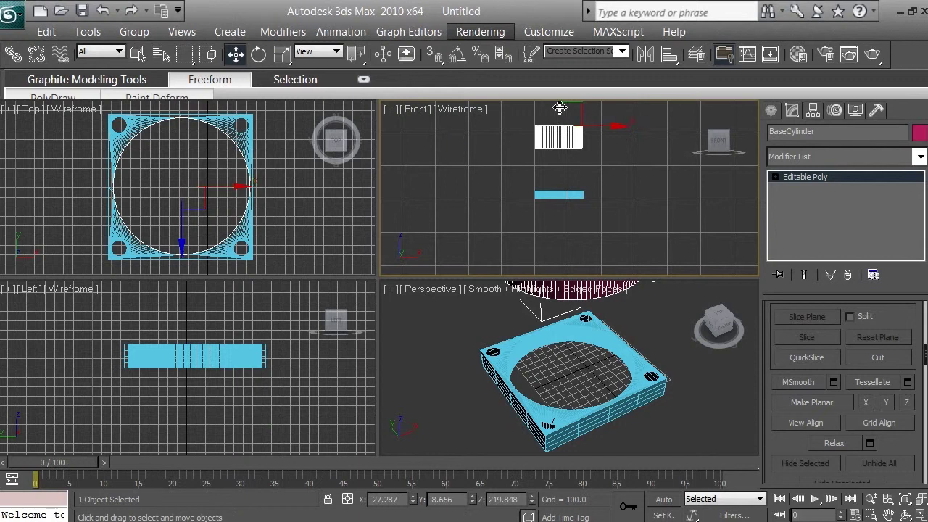
{"action": "left_click_drag", "start_coordinate": [559, 109], "coordinate": [560, 131]}
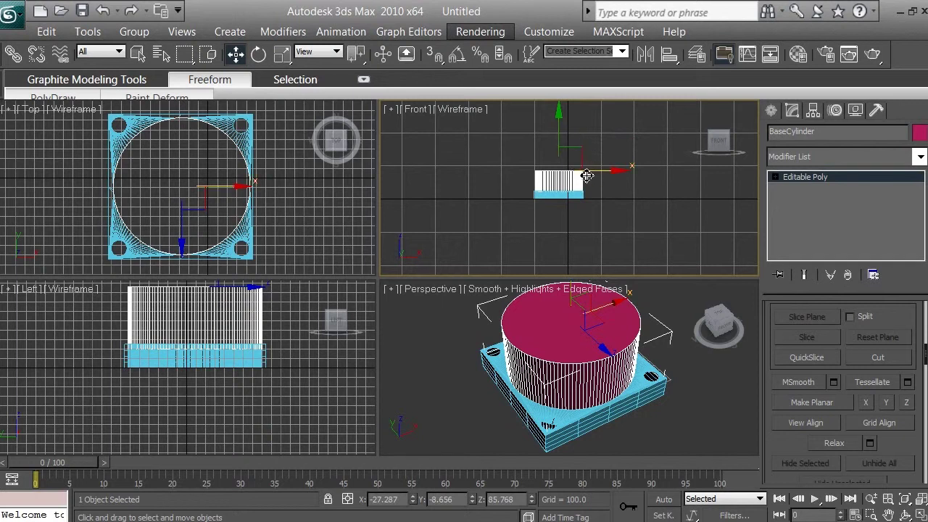
Scale the BaseCylinder down along its height to about 170% in Z, comparing its proportions with the fan reference photo.
{"action": "left_click", "coordinate": [282, 55]}
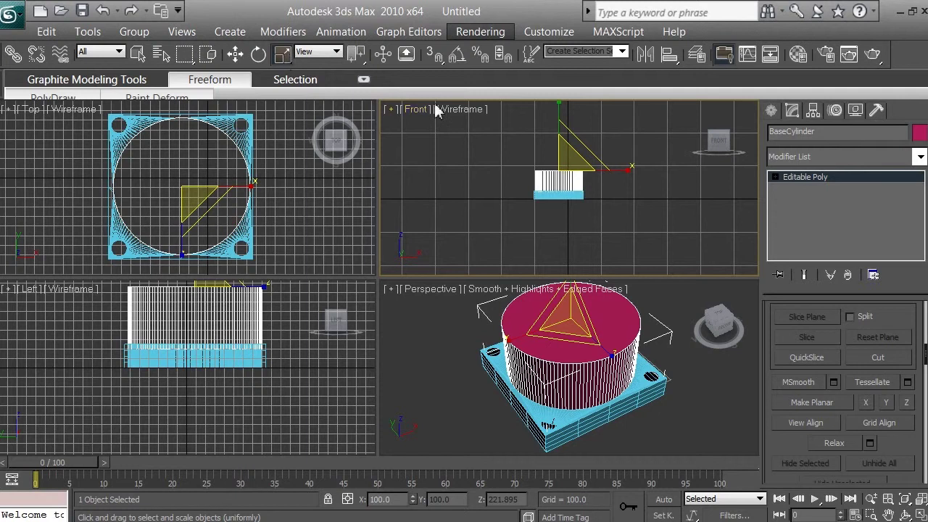
{"action": "left_click_drag", "start_coordinate": [559, 109], "coordinate": [556, 135]}
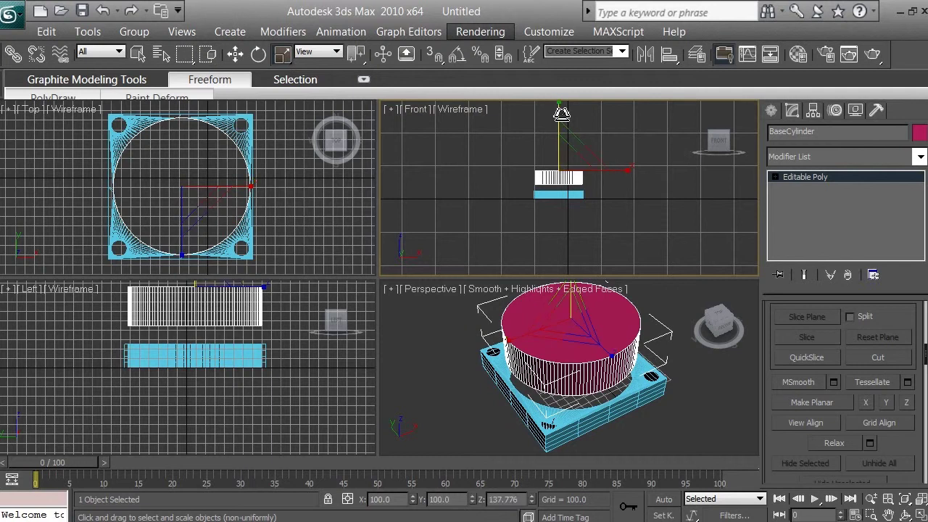
{"action": "mouse_move", "coordinate": [562, 113]}
{"action": "left_mouse_down"}
{"action": "mouse_move", "coordinate": [561, 105]}
{"action": "mouse_move", "coordinate": [552, 120]}
{"action": "left_mouse_up"}
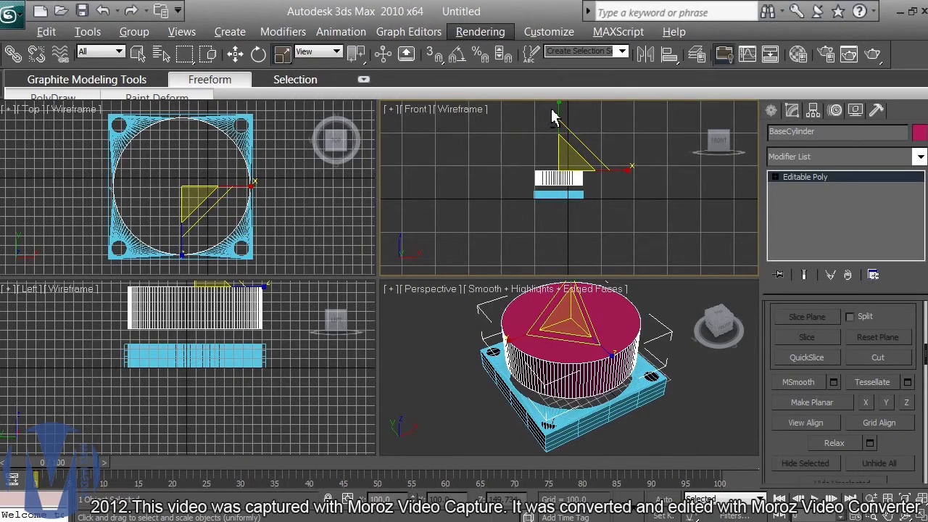
{"action": "key", "text": "alt+Tab"}
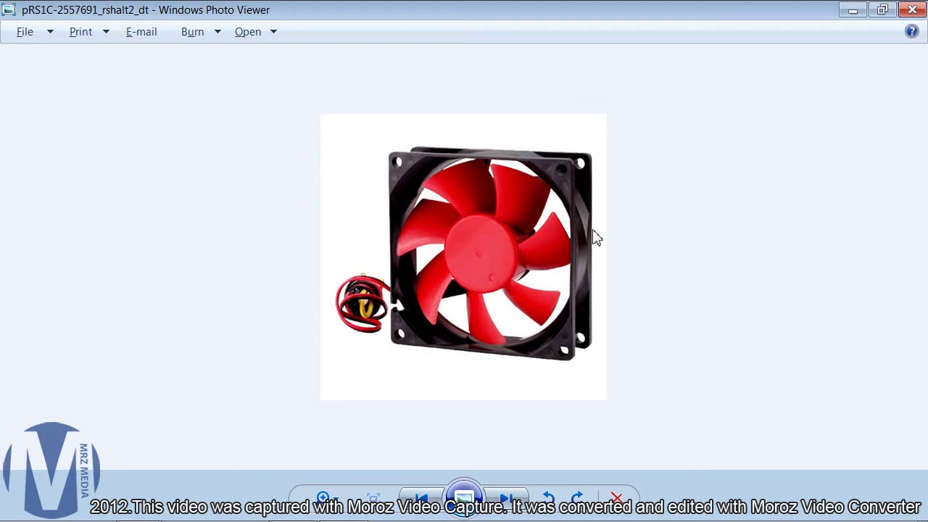
{"action": "key", "text": "alt+Tab"}
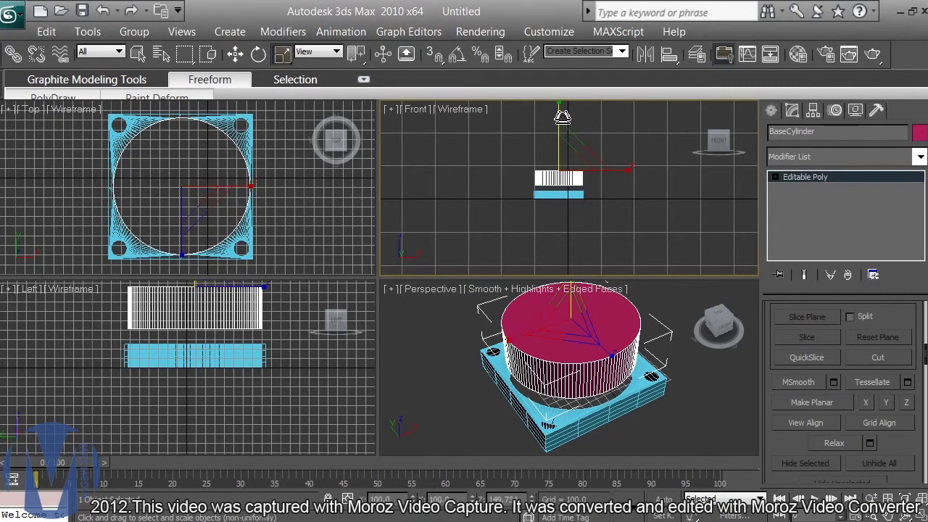
{"action": "left_click_drag", "start_coordinate": [563, 114], "coordinate": [563, 107]}
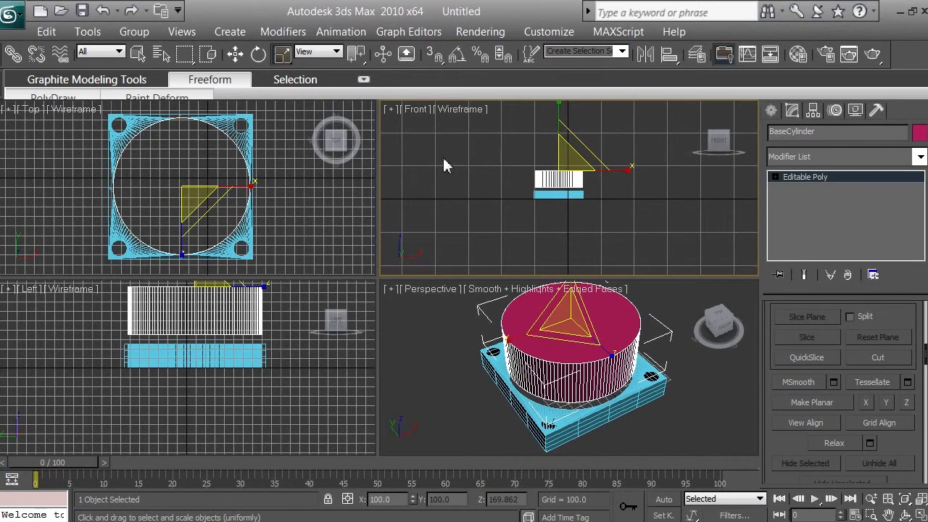
Move the shortened BaseCylinder down until it meets the BoxBase, at a Z position of about 70.3.
{"action": "left_click", "coordinate": [234, 58]}
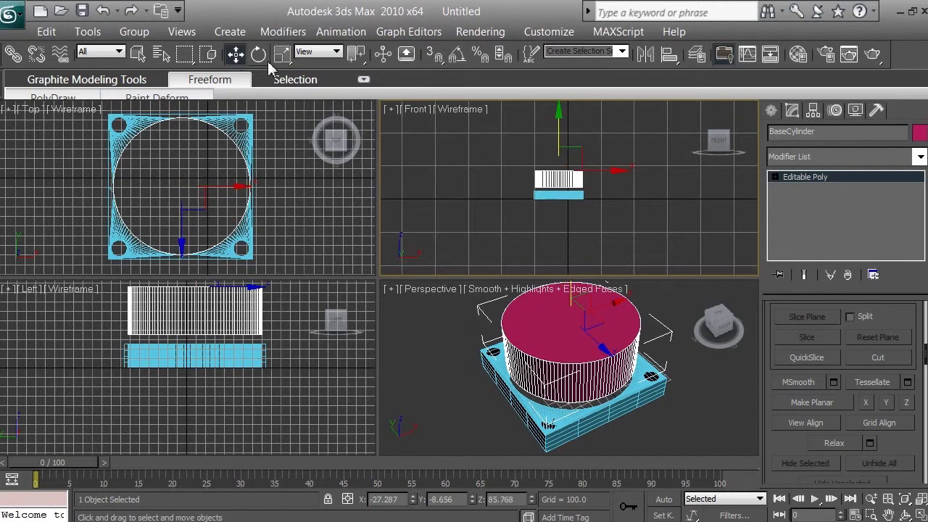
{"action": "left_click_drag", "start_coordinate": [559, 133], "coordinate": [561, 137]}
{"action": "scroll", "coordinate": [584, 154], "scroll_direction": "down", "scroll_amount": 2}
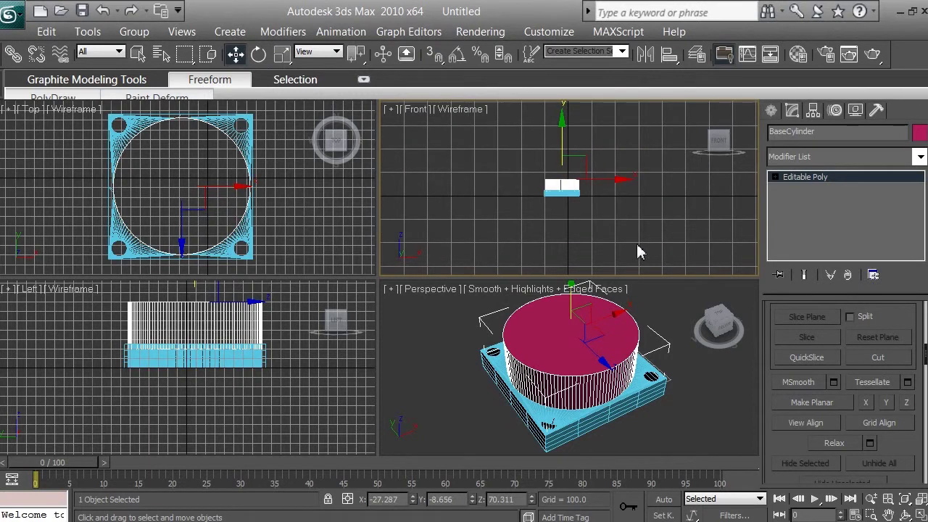
{"action": "scroll", "coordinate": [620, 197], "scroll_direction": "up", "scroll_amount": 2}
{"action": "scroll", "coordinate": [621, 197], "scroll_direction": "up", "scroll_amount": 2}
{"action": "scroll", "coordinate": [620, 197], "scroll_direction": "down", "scroll_amount": 2}
{"action": "scroll", "coordinate": [620, 198], "scroll_direction": "up", "scroll_amount": 1}
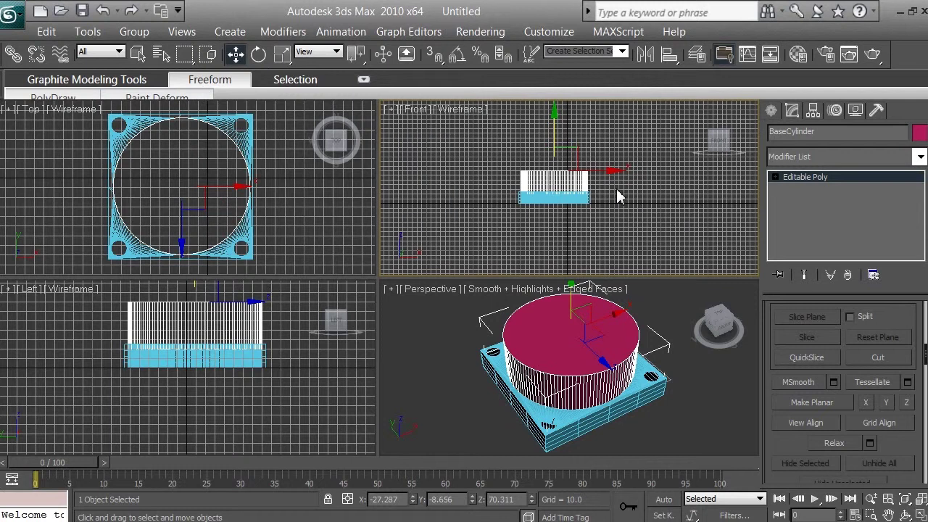
{"action": "left_click", "coordinate": [871, 500]}
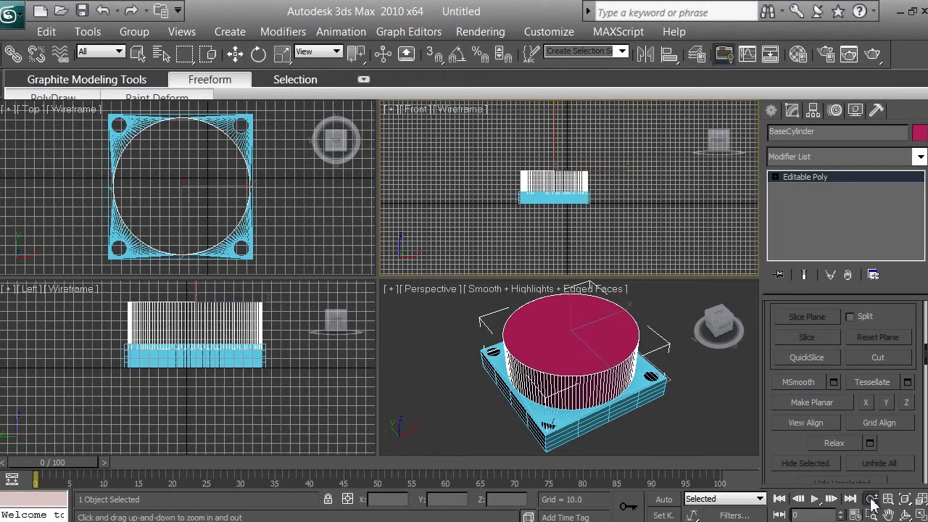
{"action": "right_click", "coordinate": [549, 207]}
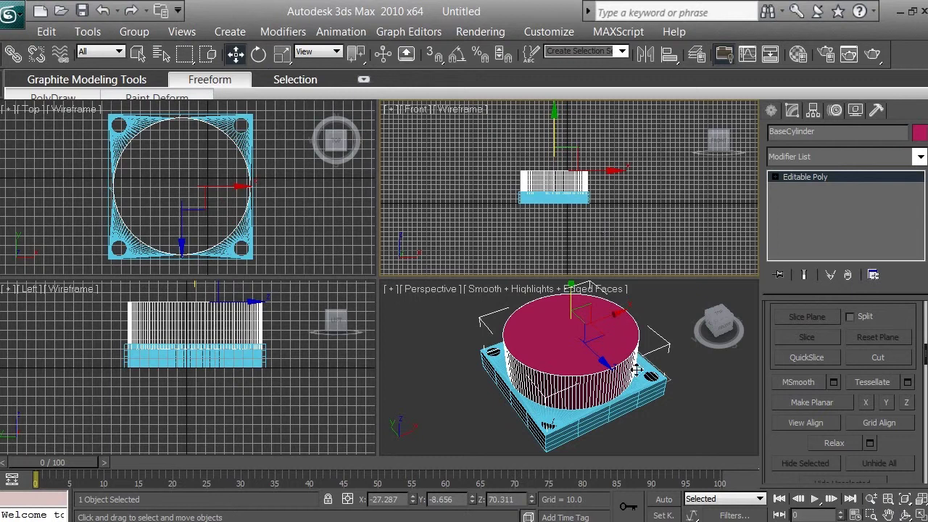
Clone the BoxBase frame as an independent copy named BoxBase2.
{"action": "left_click", "coordinate": [589, 203]}
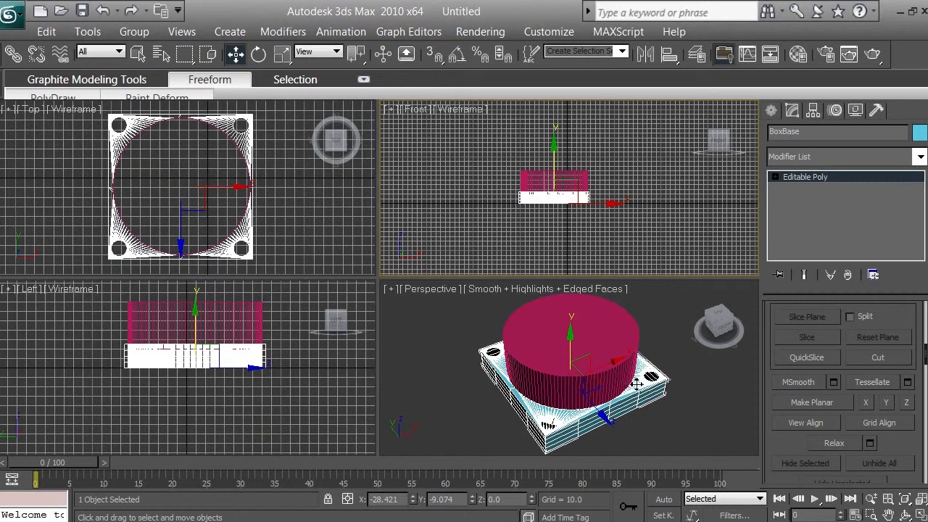
{"action": "left_click", "coordinate": [49, 34]}
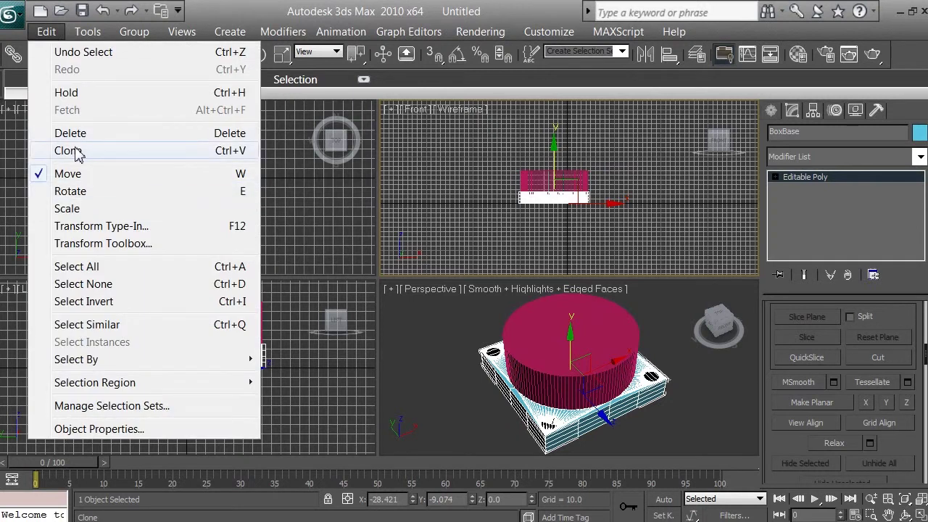
{"action": "left_click", "coordinate": [78, 152]}
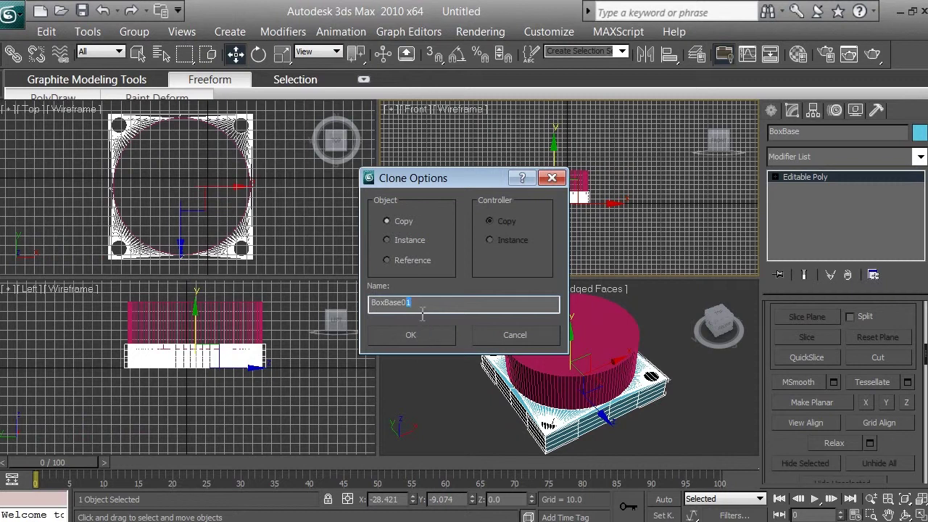
{"action": "type", "text": "2"}
{"action": "left_click", "coordinate": [419, 338]}
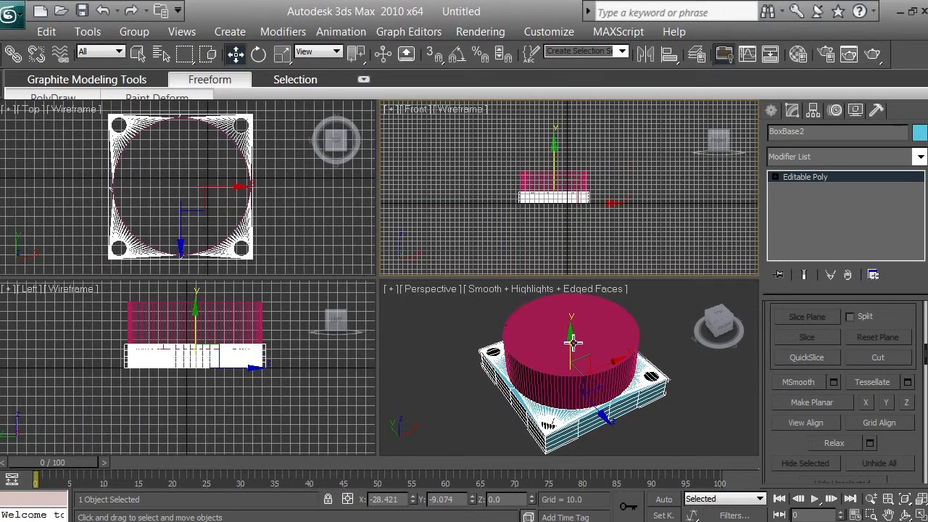
Raise BoxBase2 vertically in the Front view onto the upper end of the BaseCylinder, to a Z position of about 66.6.
{"action": "right_click", "coordinate": [623, 155]}
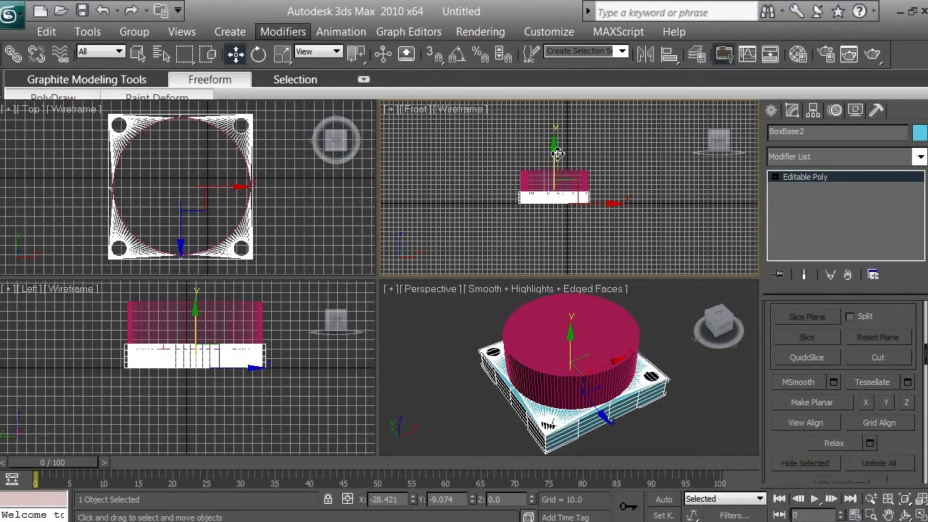
{"action": "left_click_drag", "start_coordinate": [557, 152], "coordinate": [561, 122]}
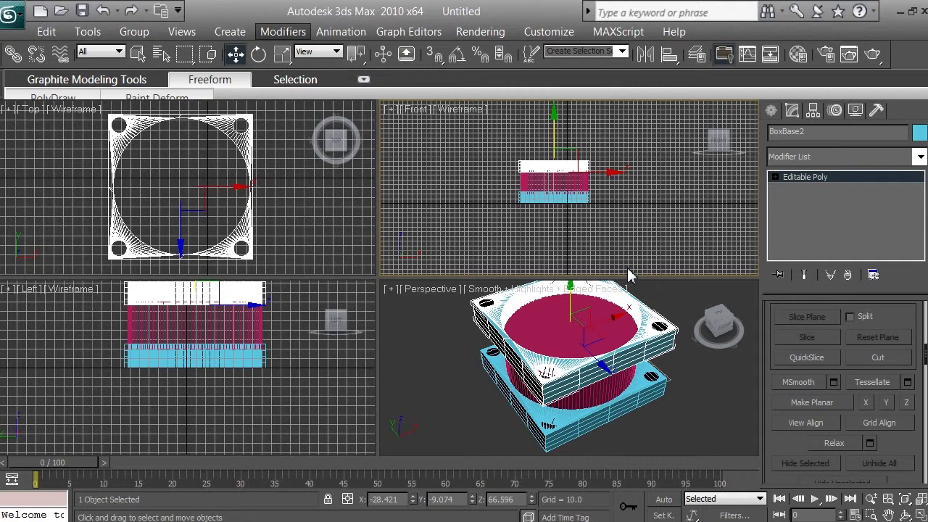
Select the BaseCylinder and scale it up uniformly in the Top view, to about 103.9% in X and Y.
{"action": "left_click", "coordinate": [580, 187]}
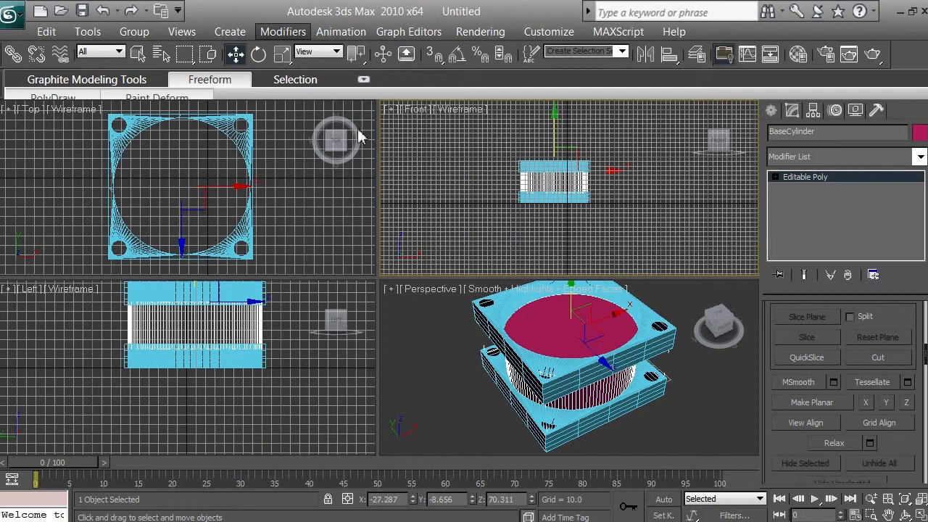
{"action": "left_click", "coordinate": [283, 57]}
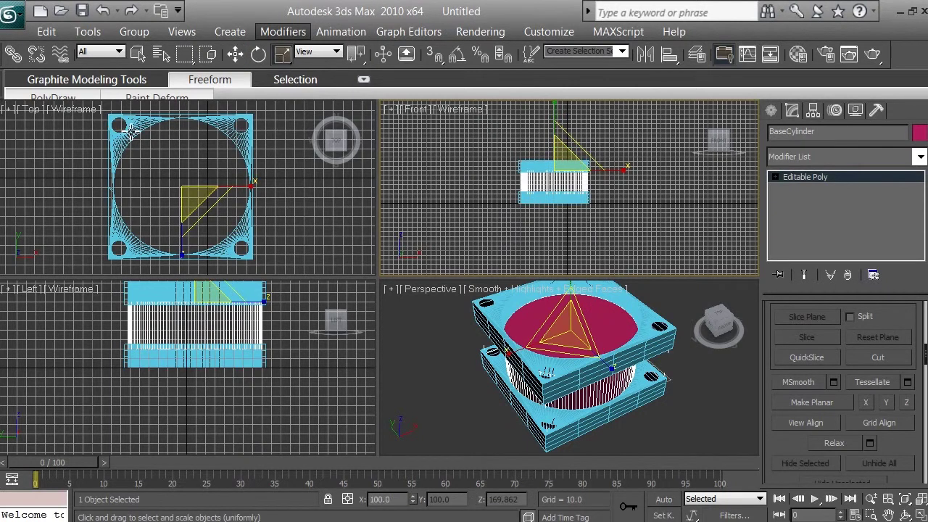
{"action": "middle_click", "coordinate": [261, 164]}
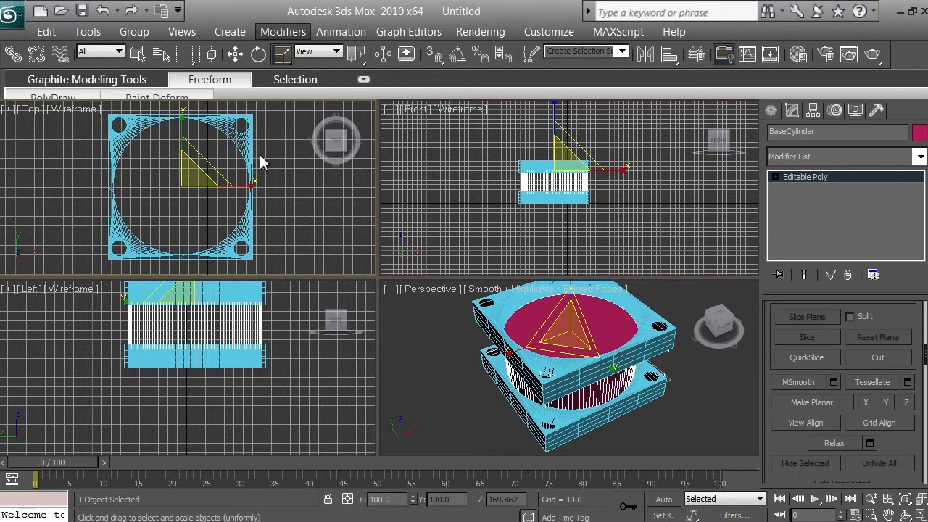
{"action": "scroll", "coordinate": [261, 163], "scroll_direction": "down", "scroll_amount": 3}
{"action": "scroll", "coordinate": [261, 163], "scroll_direction": "up", "scroll_amount": 1}
{"action": "scroll", "coordinate": [261, 163], "scroll_direction": "down", "scroll_amount": 2}
{"action": "scroll", "coordinate": [261, 163], "scroll_direction": "up", "scroll_amount": 2}
{"action": "scroll", "coordinate": [319, 187], "scroll_direction": "down", "scroll_amount": 1}
{"action": "scroll", "coordinate": [319, 190], "scroll_direction": "up", "scroll_amount": 2}
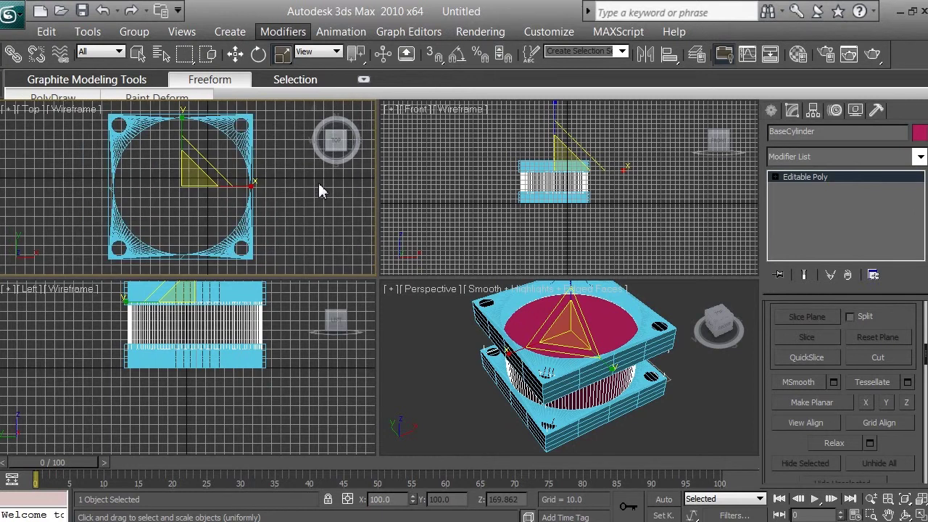
{"action": "left_click", "coordinate": [871, 499]}
{"action": "left_click_drag", "start_coordinate": [280, 182], "coordinate": [283, 223]}
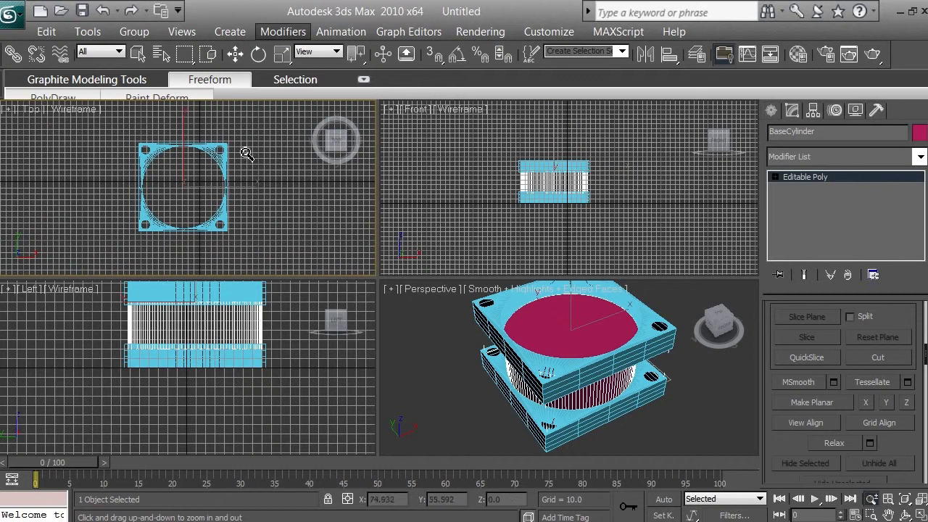
{"action": "left_click", "coordinate": [283, 56]}
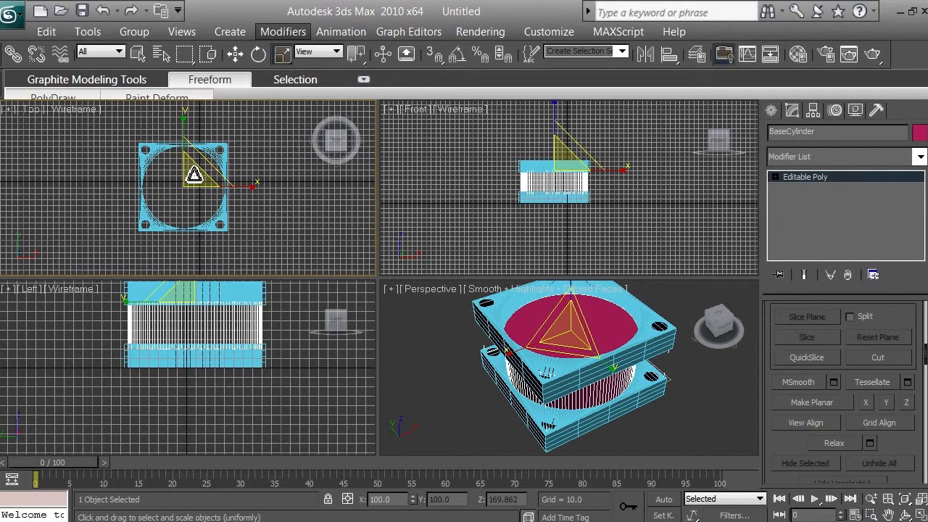
{"action": "left_click_drag", "start_coordinate": [195, 175], "coordinate": [194, 173]}
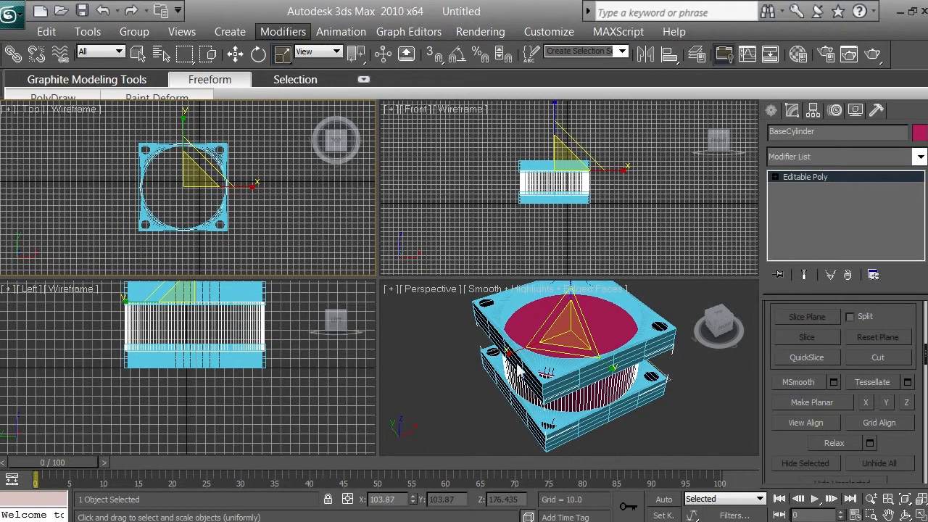
Examine the cylinder's overlap with the frames close up in the Left view and clone the BaseCylinder as an independent copy.
{"action": "left_click", "coordinate": [182, 355]}
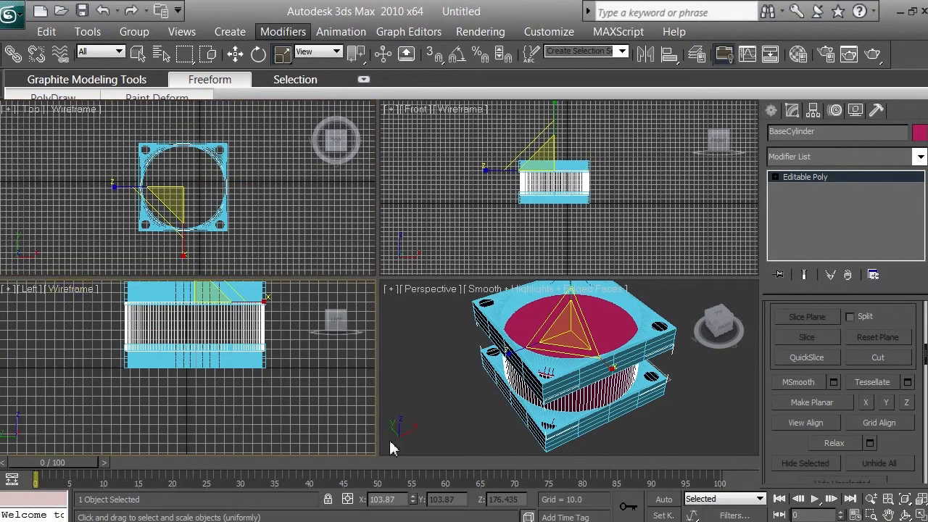
{"action": "left_click", "coordinate": [888, 515]}
{"action": "left_click_drag", "start_coordinate": [218, 324], "coordinate": [246, 315]}
{"action": "left_click", "coordinate": [871, 499]}
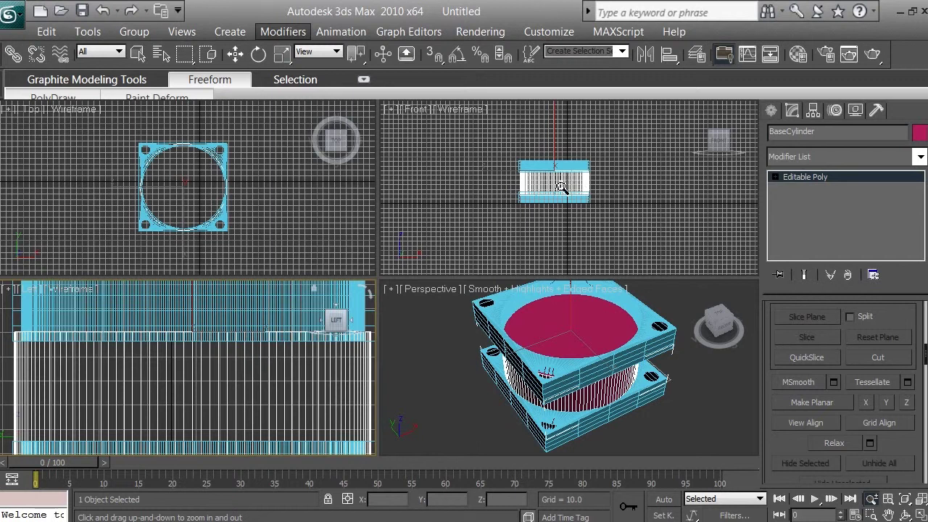
{"action": "left_click", "coordinate": [46, 32]}
{"action": "left_click", "coordinate": [84, 154]}
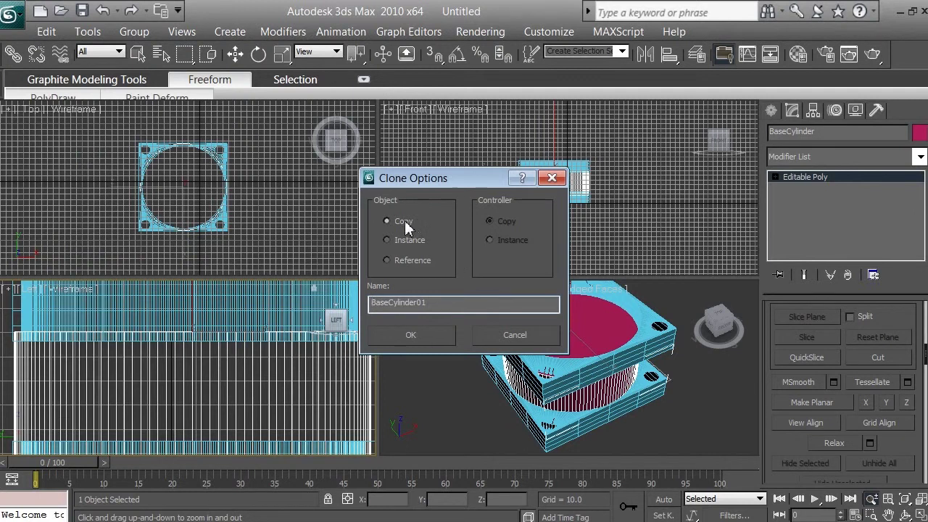
{"action": "left_click", "coordinate": [417, 338]}
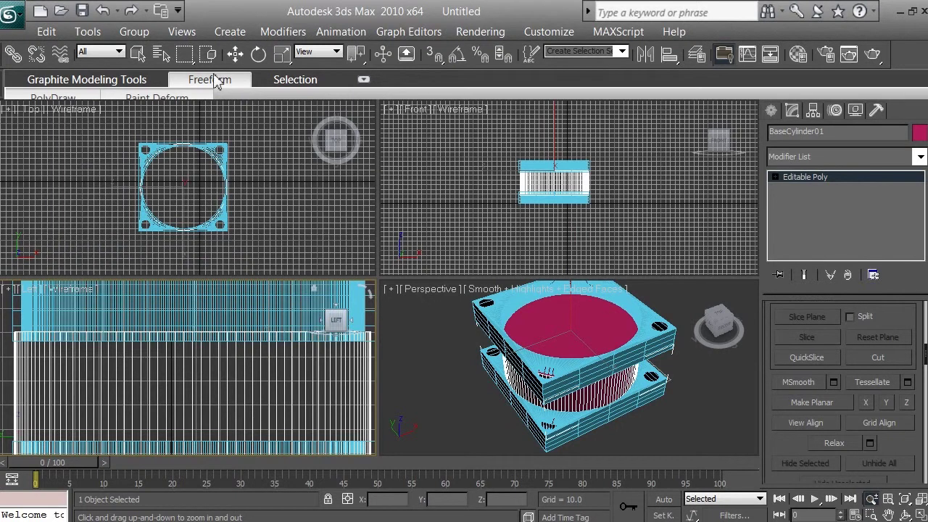
Scale the cloned cylinder down uniformly in the Top view so it sits inside the original, to about 100.9% in X and Y.
{"action": "left_click", "coordinate": [282, 56]}
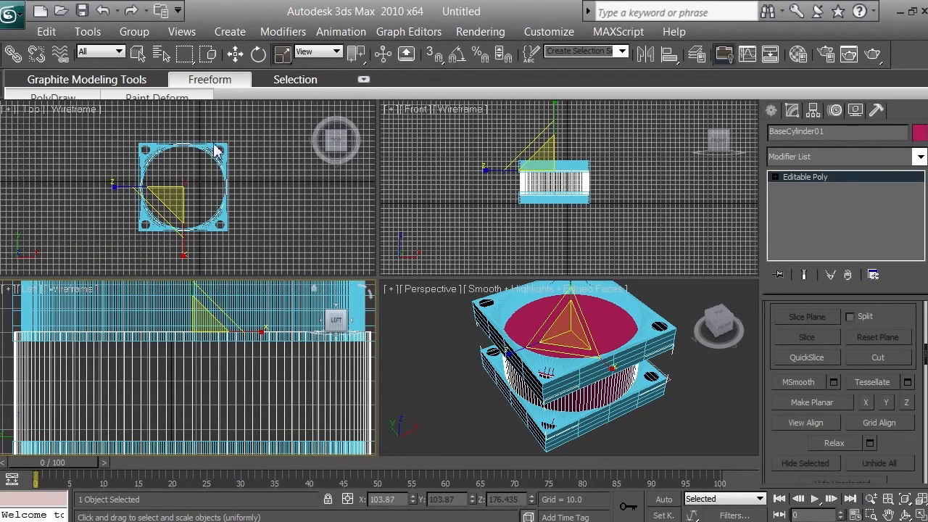
{"action": "right_click", "coordinate": [267, 179]}
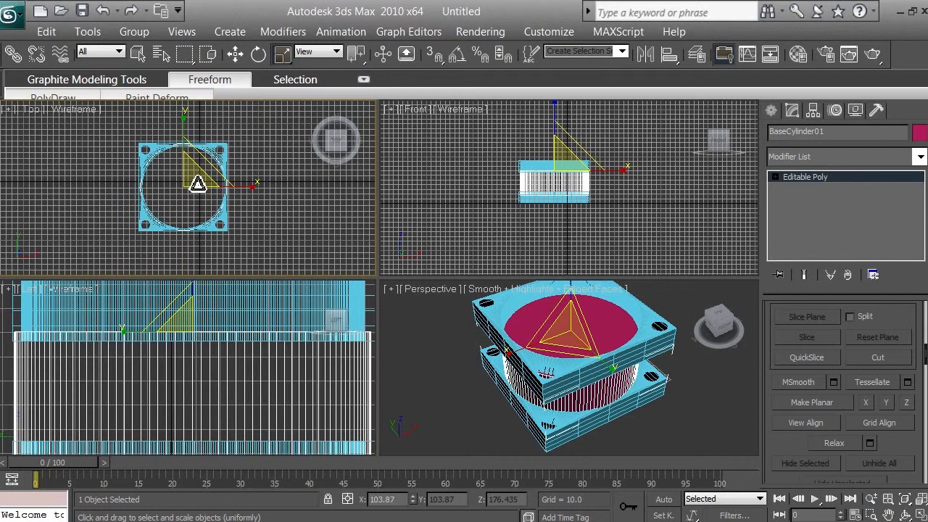
{"action": "left_click_drag", "start_coordinate": [198, 184], "coordinate": [196, 185]}
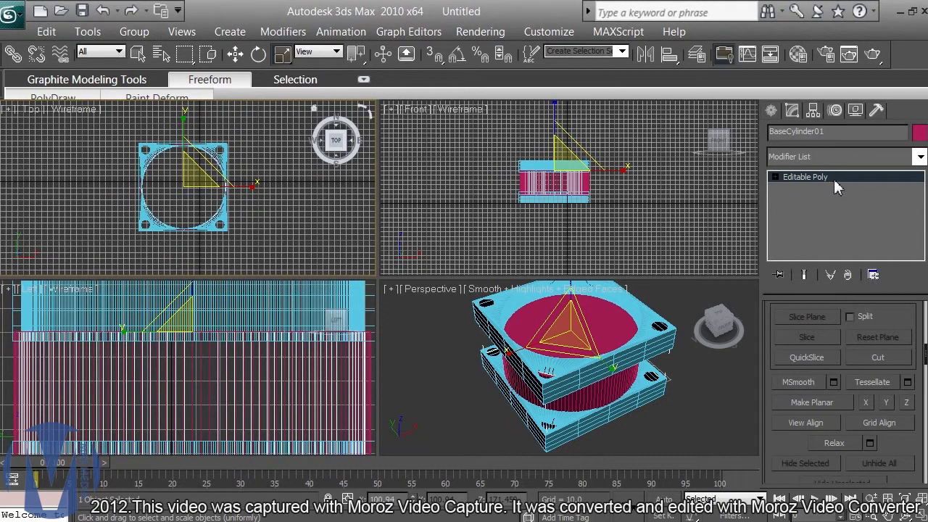
Select the outer BaseCylinder in the Front view and bring up the Compound Objects creation tools.
{"action": "left_click", "coordinate": [139, 57]}
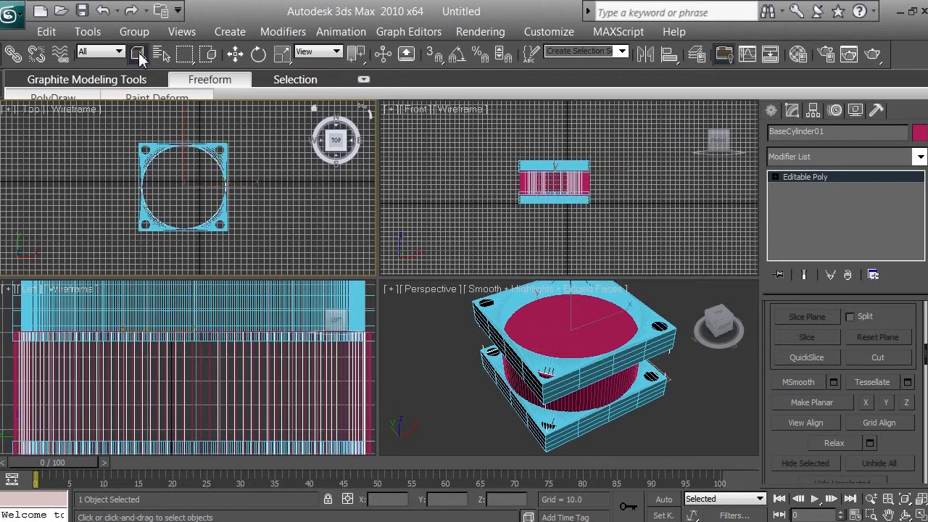
{"action": "left_click", "coordinate": [591, 185]}
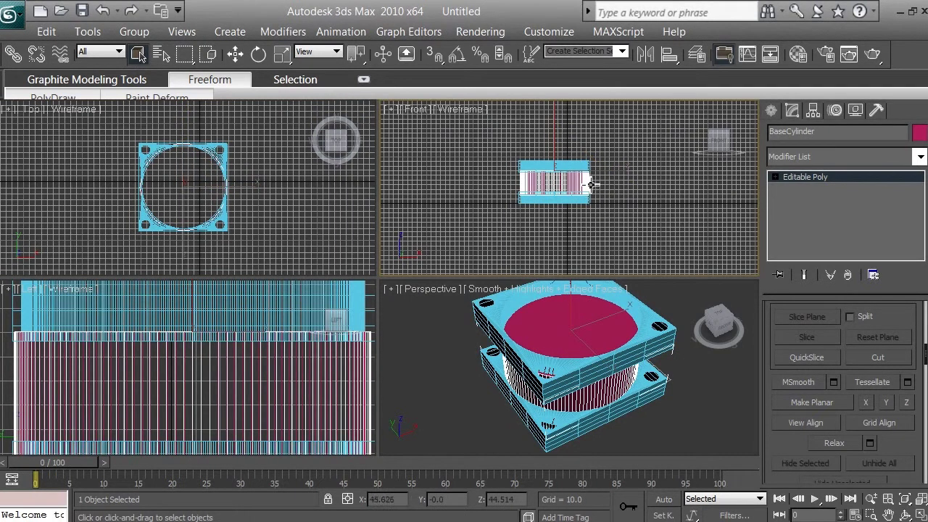
{"action": "left_click", "coordinate": [770, 111]}
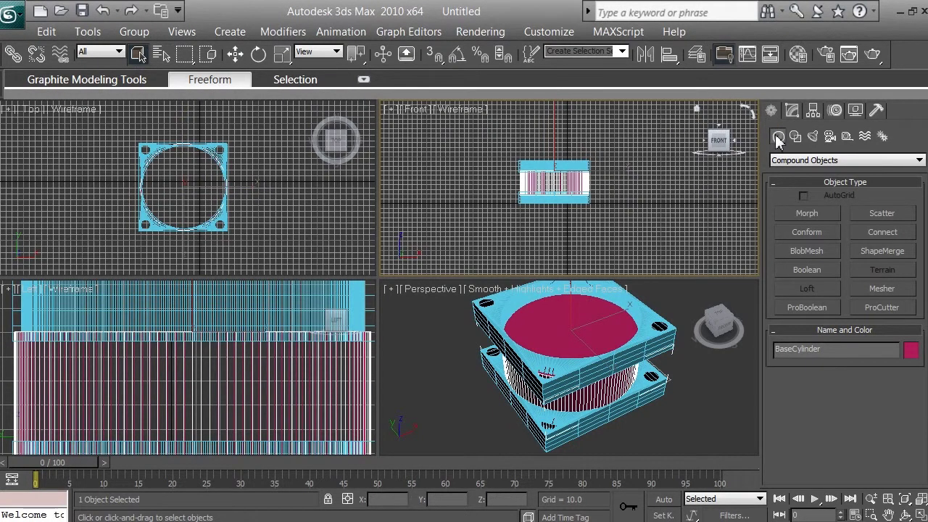
{"action": "left_click", "coordinate": [801, 160]}
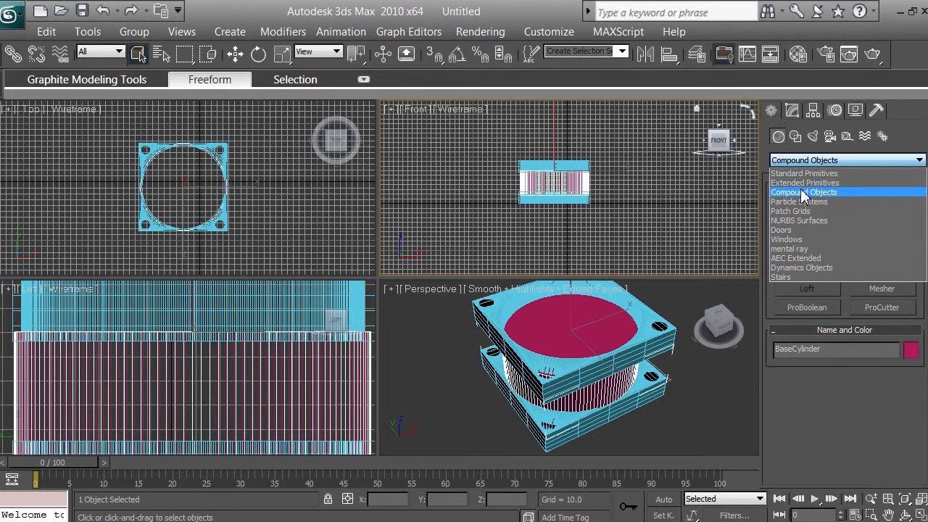
{"action": "left_click", "coordinate": [805, 194]}
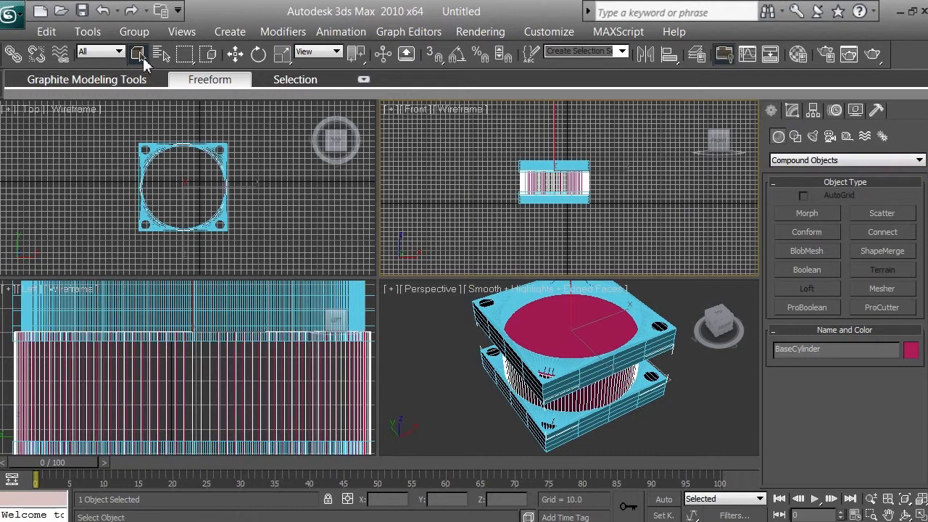
{"action": "left_click", "coordinate": [142, 59]}
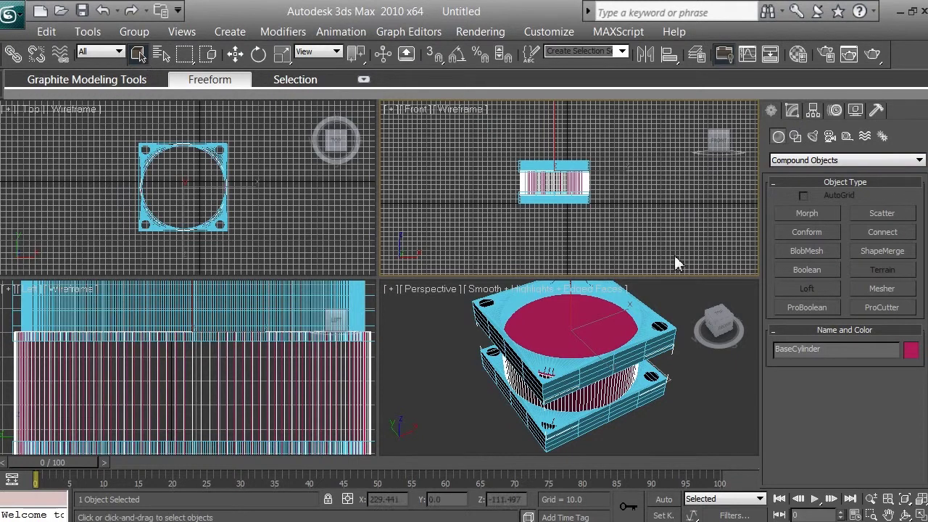
{"action": "left_click", "coordinate": [802, 270]}
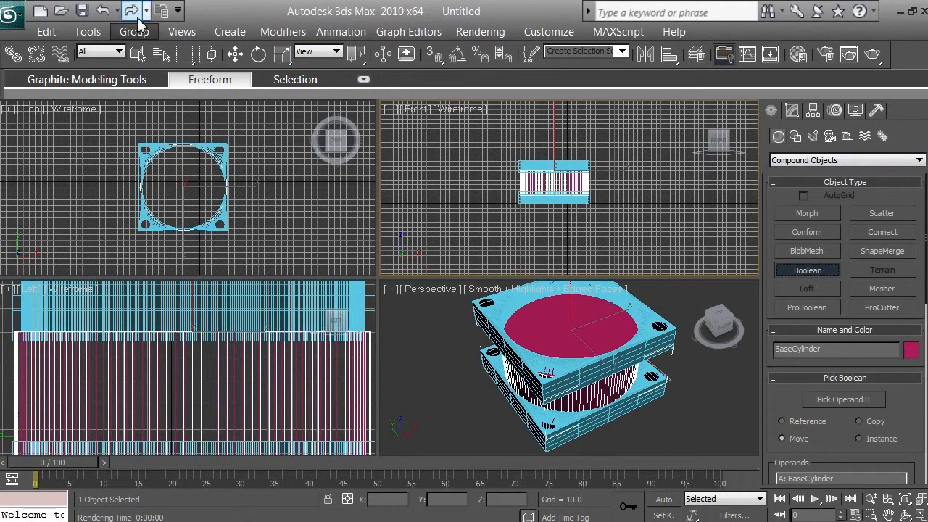
{"action": "left_click", "coordinate": [104, 11]}
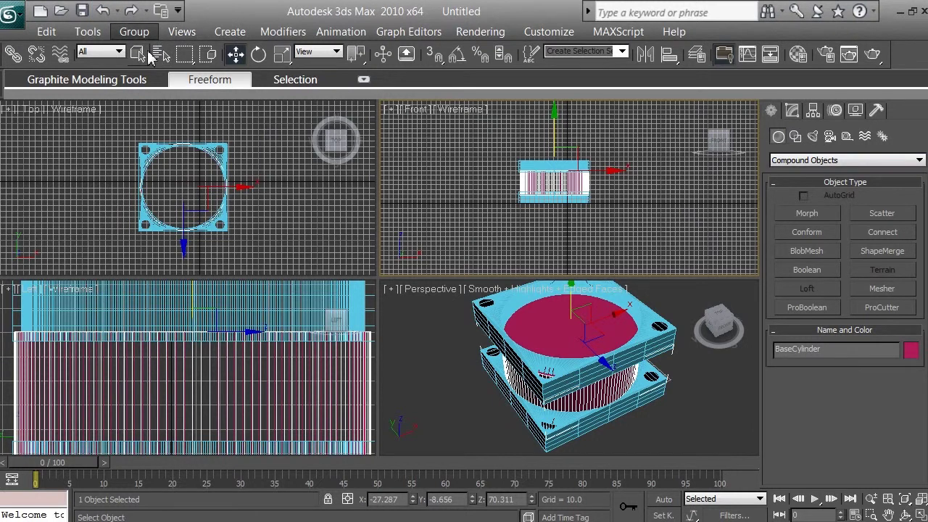
{"action": "left_click", "coordinate": [140, 55]}
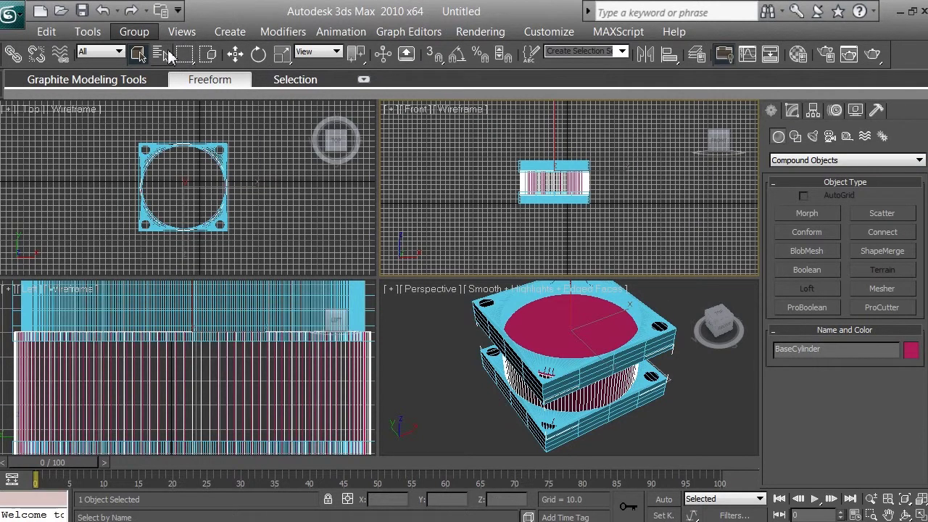
Check the names of the scene objects in the Select From Scene list.
{"action": "left_click", "coordinate": [161, 54]}
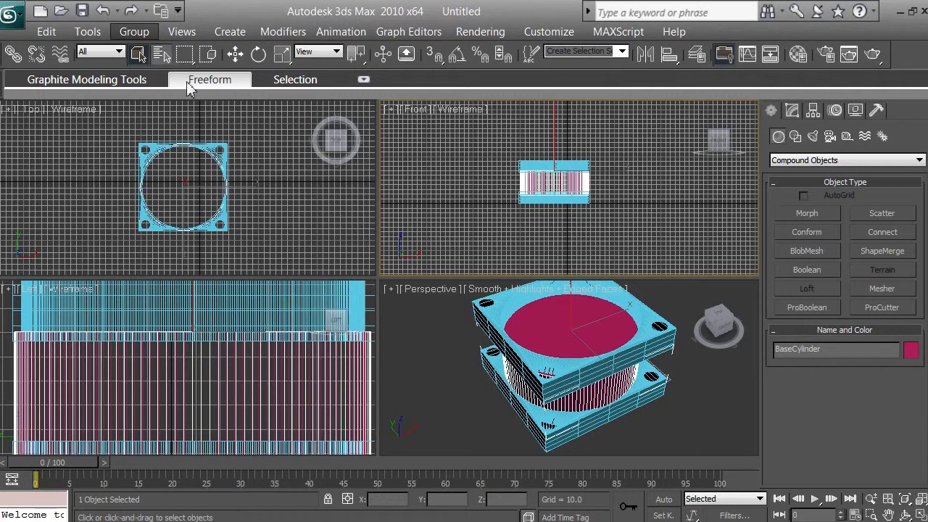
{"action": "left_click_drag", "start_coordinate": [266, 87], "coordinate": [522, 51]}
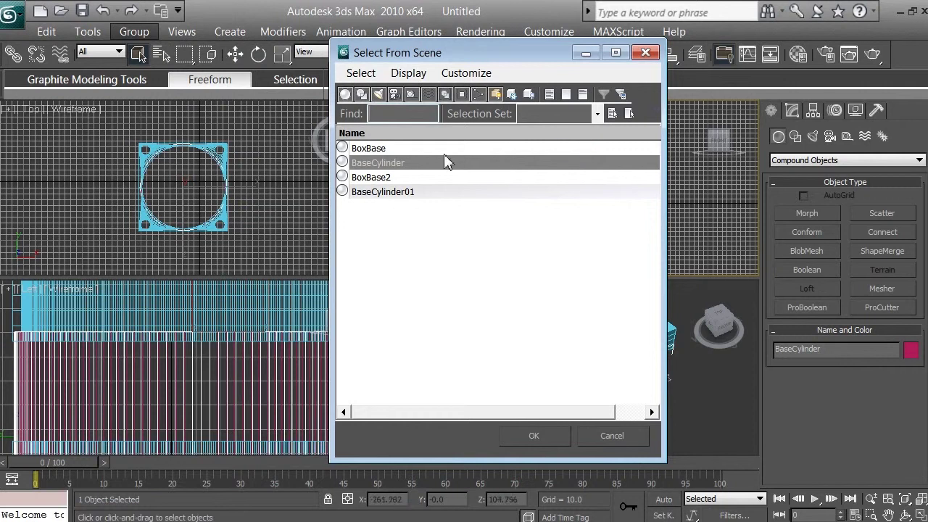
{"action": "left_click", "coordinate": [646, 52]}
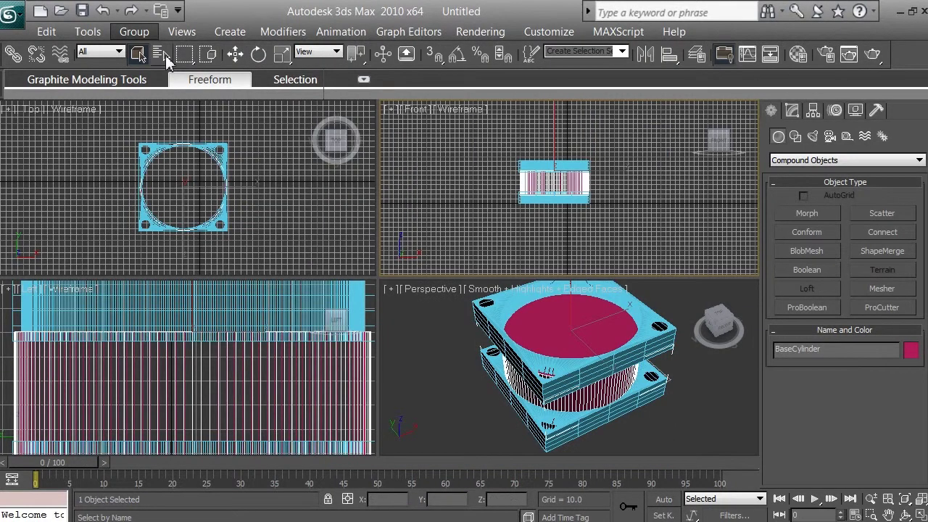
{"action": "left_click", "coordinate": [166, 56]}
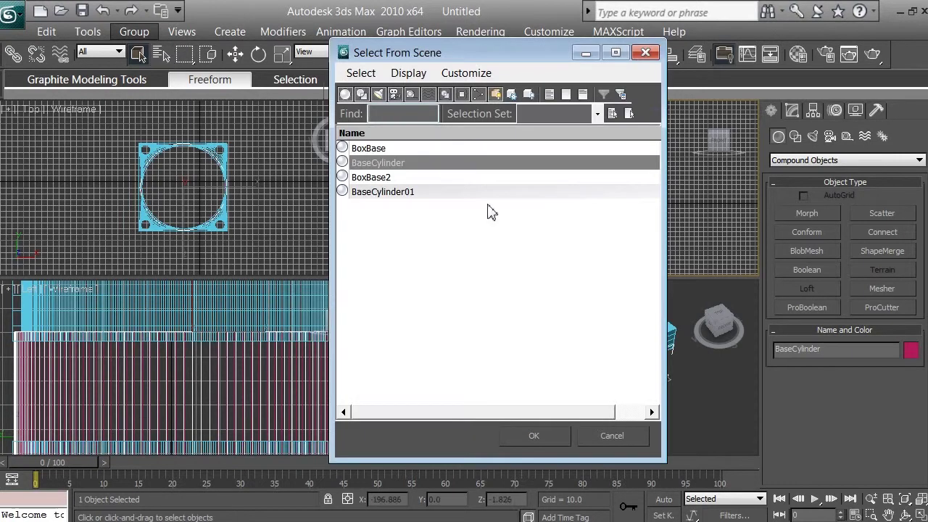